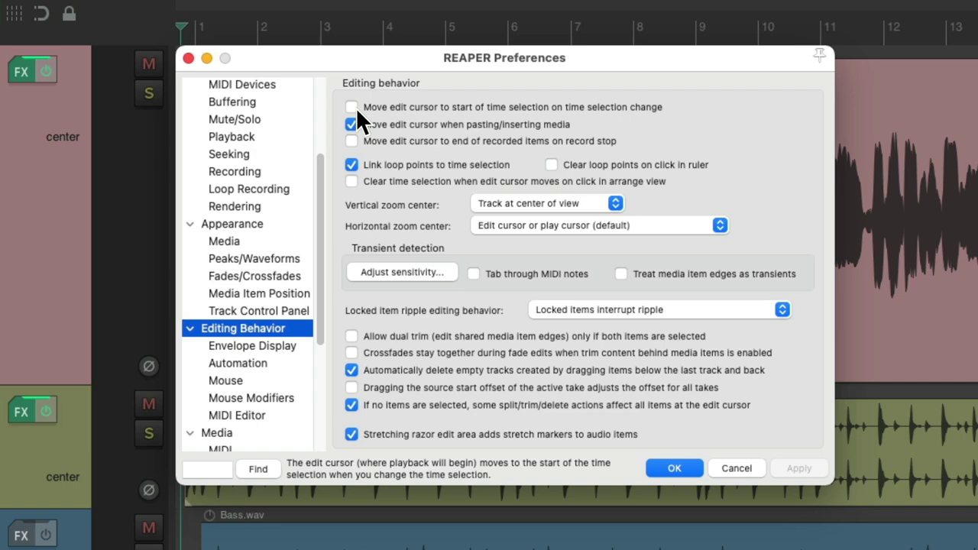
# Close the preferences, place the edit cursor at about measure 3.7, and try several time selections, ending with about measures 4.6 to 9.3.
pyautogui.click(666, 466)
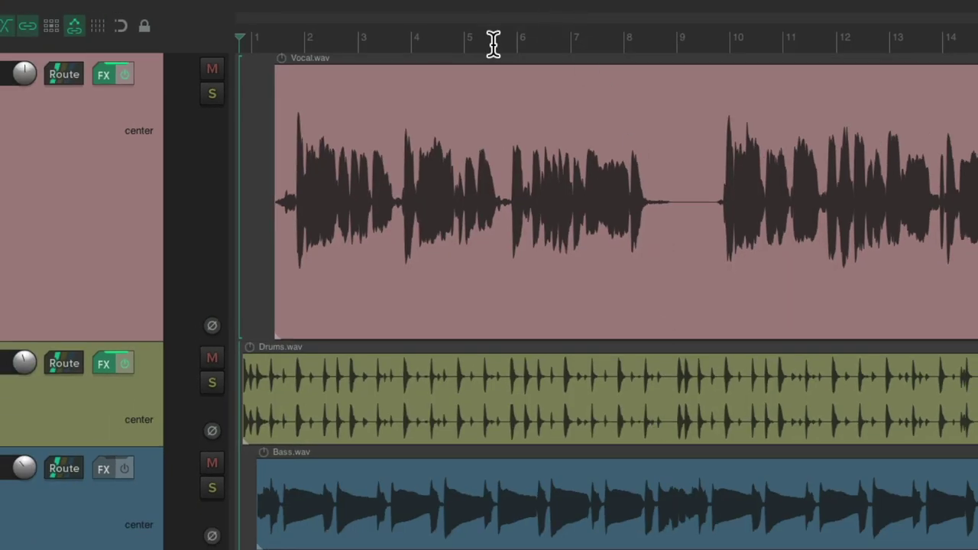
pyautogui.moveTo(493, 45); pyautogui.dragTo(740, 39)
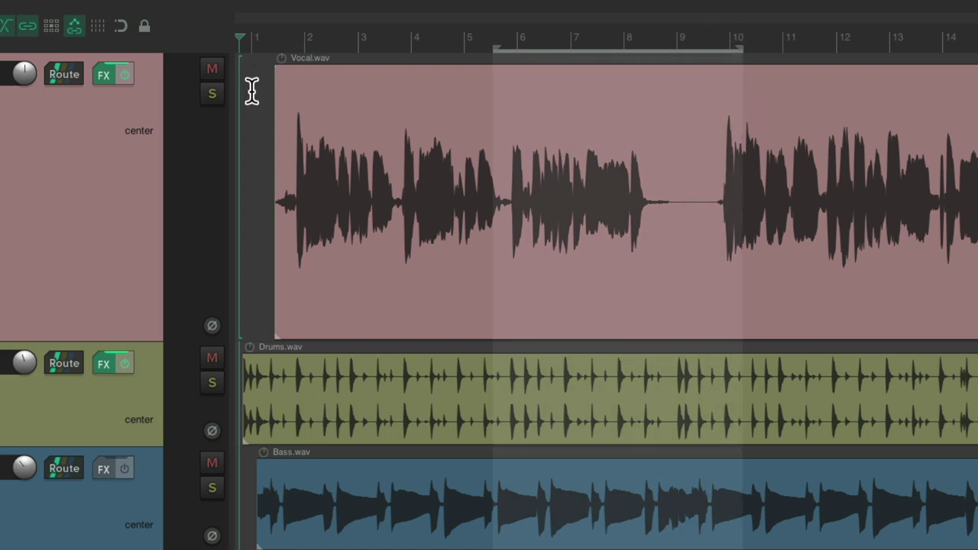
pyautogui.click(395, 43)
pyautogui.moveTo(451, 46); pyautogui.dragTo(691, 61)
pyautogui.moveTo(794, 55); pyautogui.dragTo(517, 48)
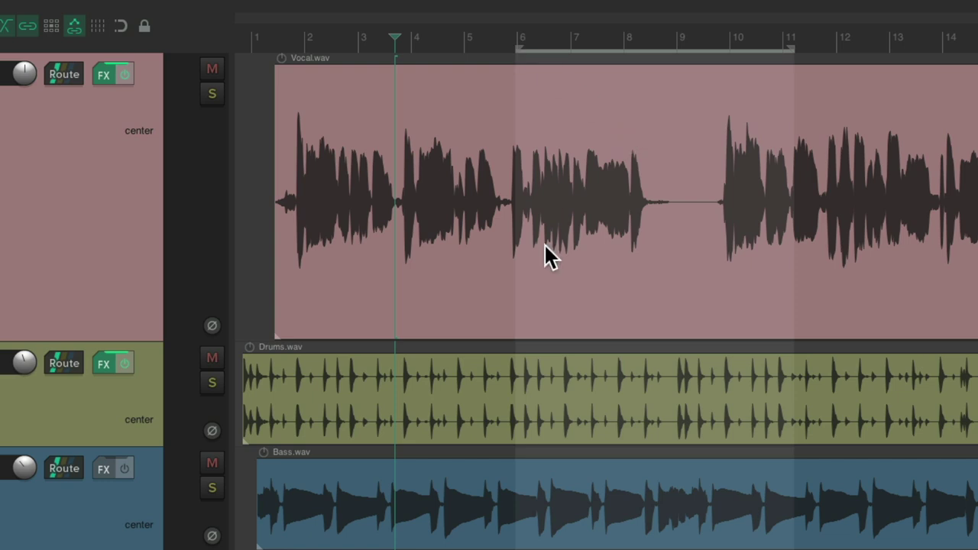
pyautogui.moveTo(443, 343); pyautogui.dragTo(694, 343)
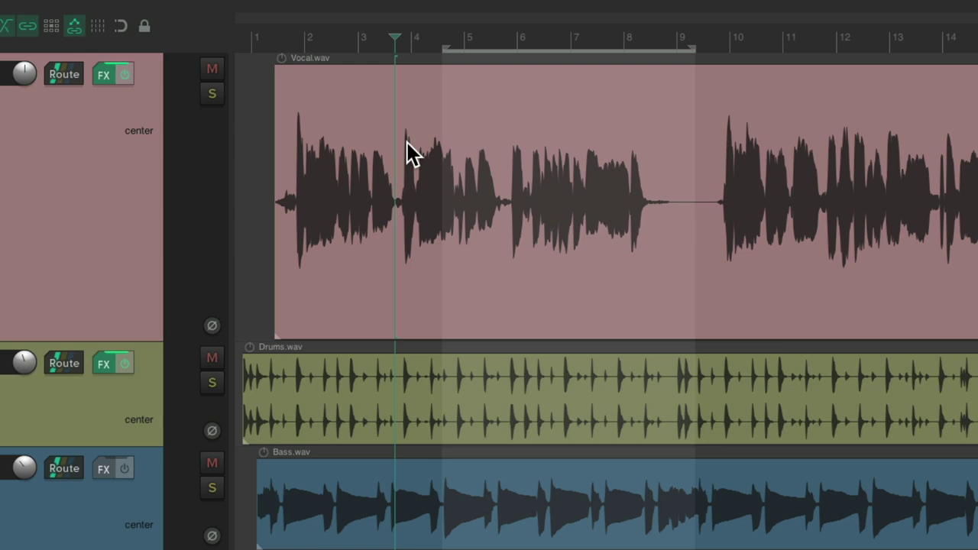
# Play from the project start, first without a time selection and again with about measures 3.7 to 5.7 selected.
pyautogui.press('space')
pyautogui.press('Escape')
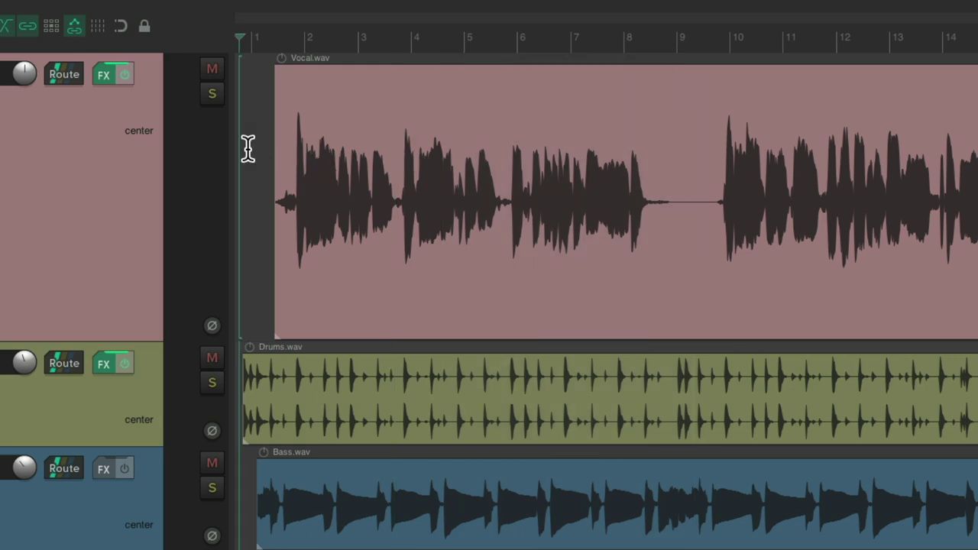
pyautogui.press('space')
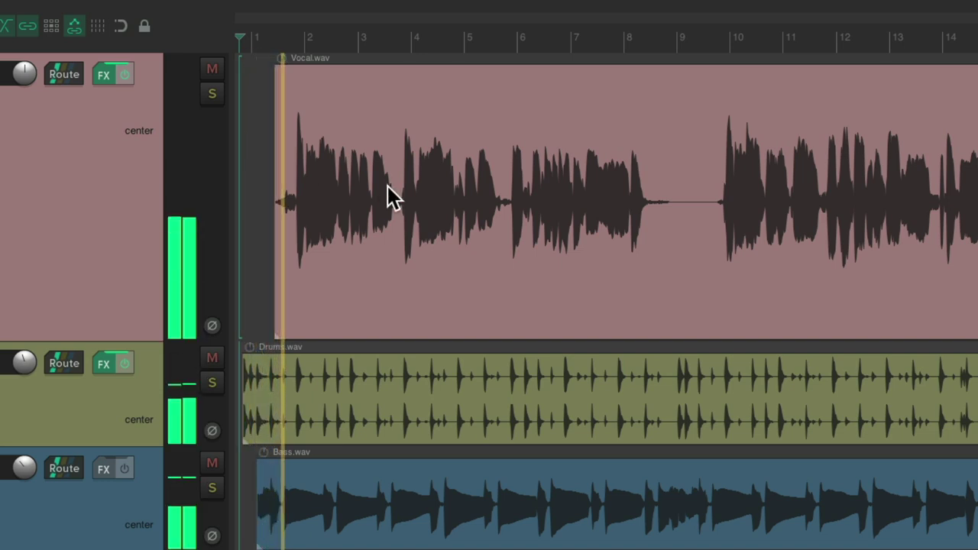
pyautogui.press('space')
pyautogui.moveTo(395, 30); pyautogui.dragTo(502, 30)
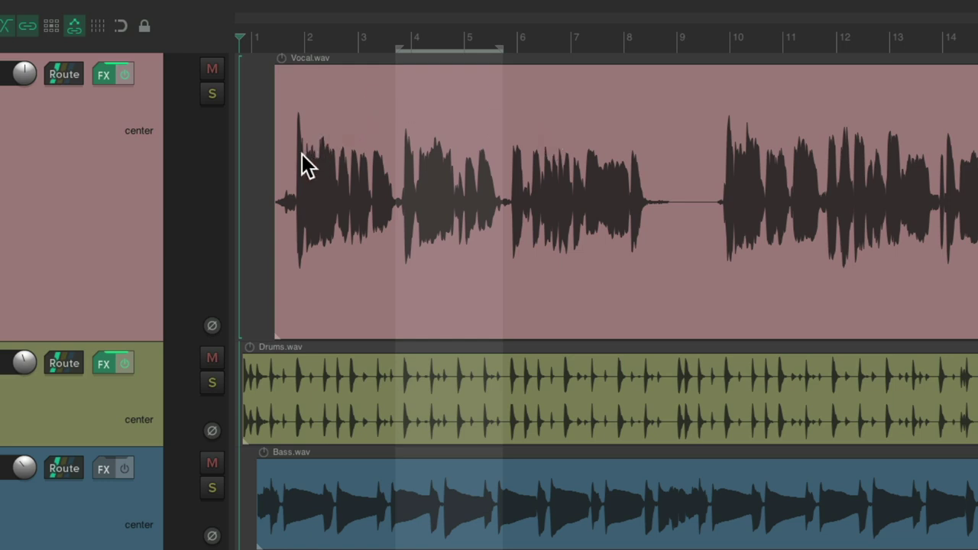
pyautogui.press('space')
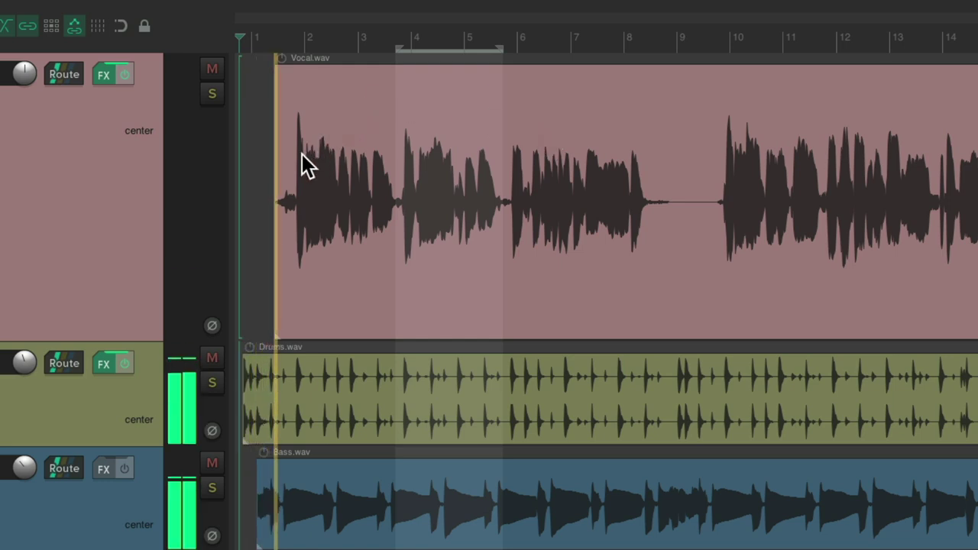
pyautogui.press('space')
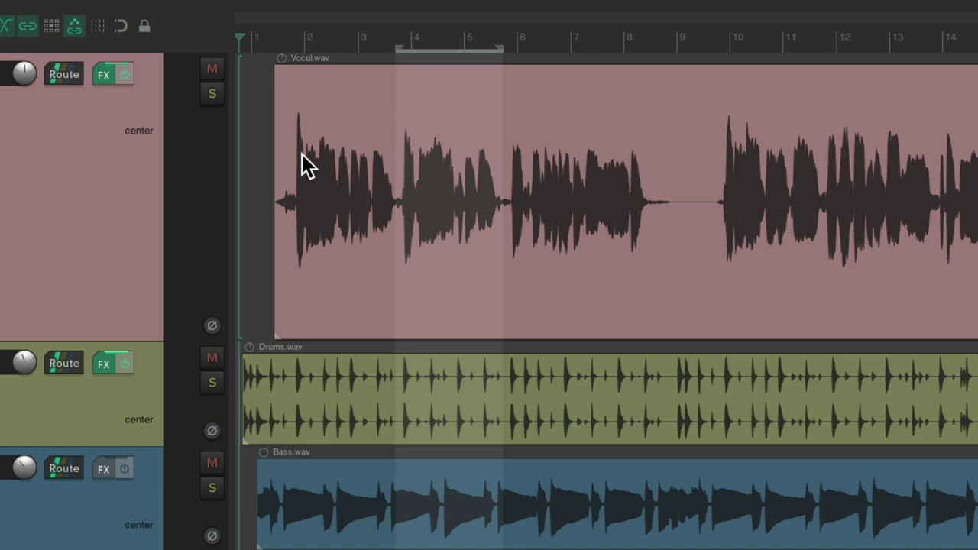
# Enable the editing preference that moves the edit cursor to the start of the time selection on time selection change.
pyautogui.press('super+comma')
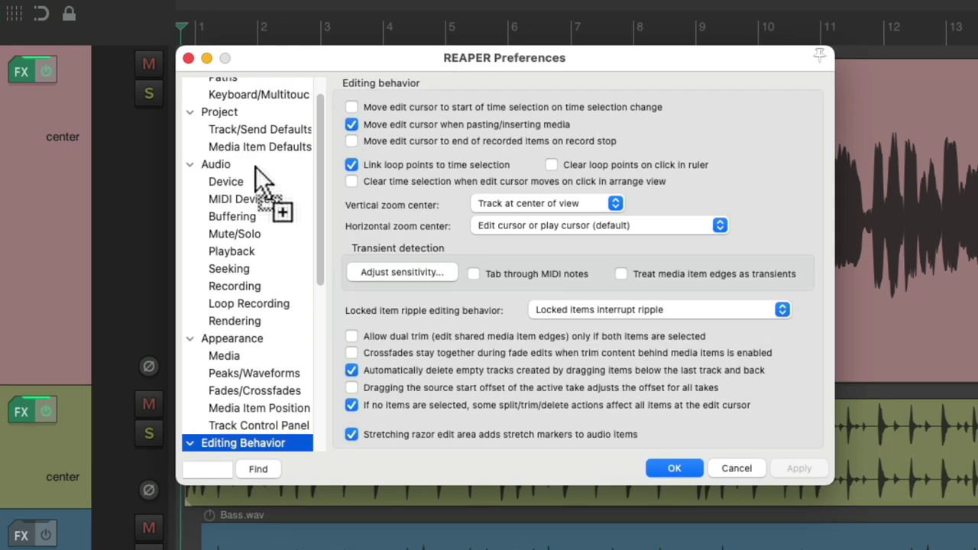
pyautogui.click(351, 107)
pyautogui.press('Return')
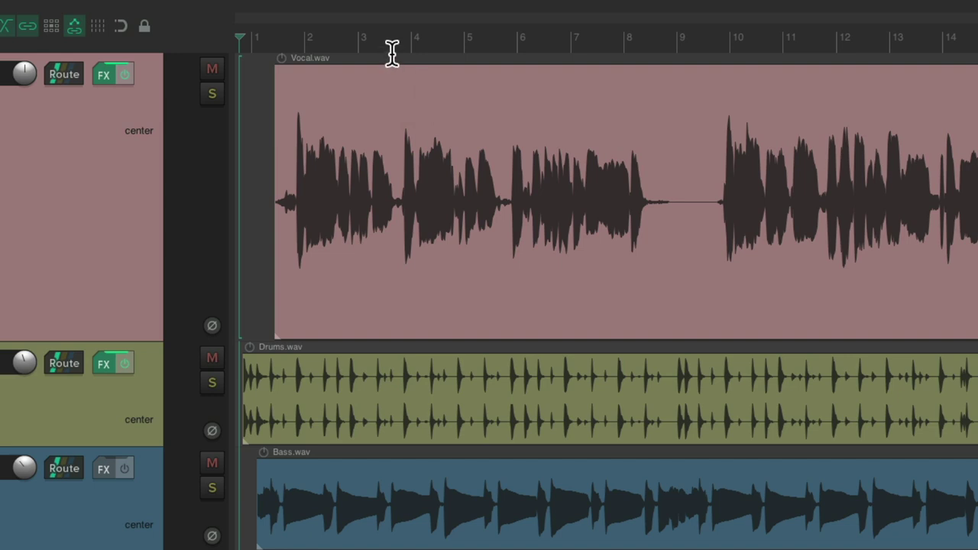
# Make a time selection from about measure 3.6 to 9.4 and play briefly from its start.
pyautogui.moveTo(392, 54); pyautogui.dragTo(699, 44)
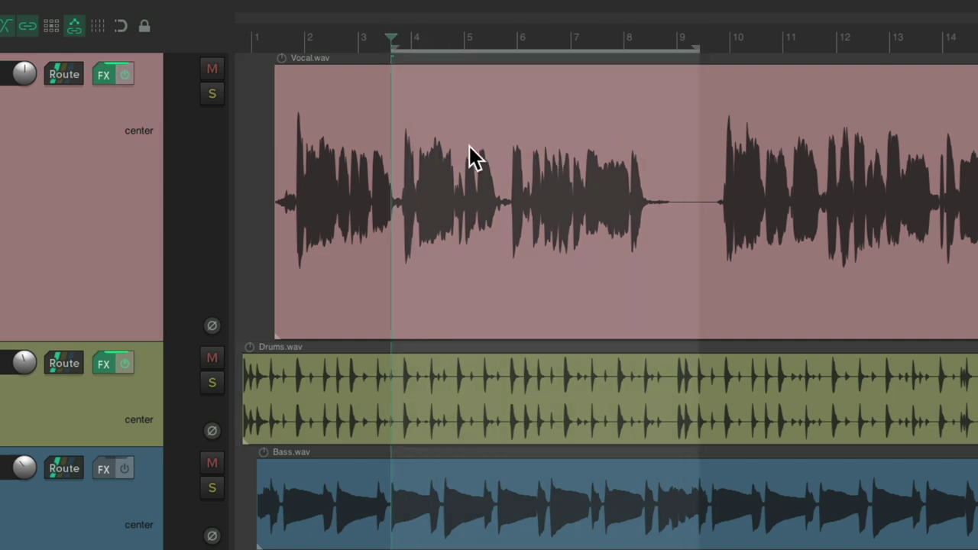
pyautogui.press('space')
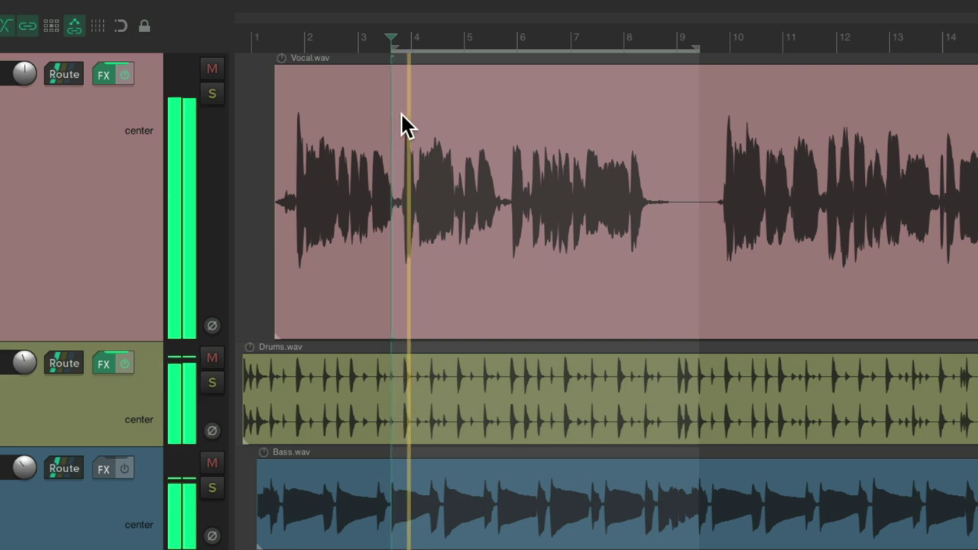
pyautogui.press('space')
# Make a series of different time selections along the timeline, ending with one from about measure 3 to 5.
pyautogui.moveTo(864, 44); pyautogui.dragTo(710, 43)
pyautogui.moveTo(428, 51); pyautogui.dragTo(609, 51)
pyautogui.moveTo(334, 42); pyautogui.dragTo(489, 43)
pyautogui.moveTo(540, 62); pyautogui.dragTo(729, 55)
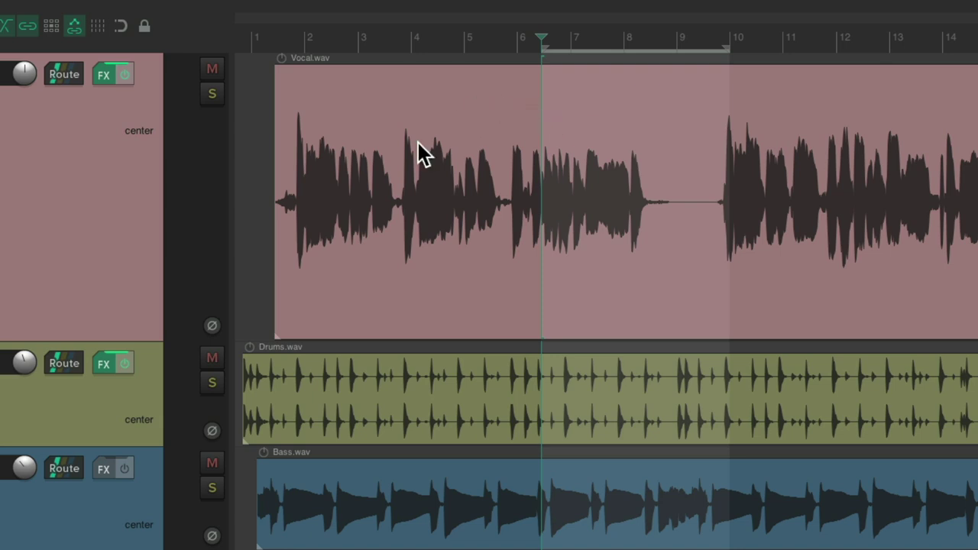
pyautogui.moveTo(359, 43); pyautogui.dragTo(467, 44)
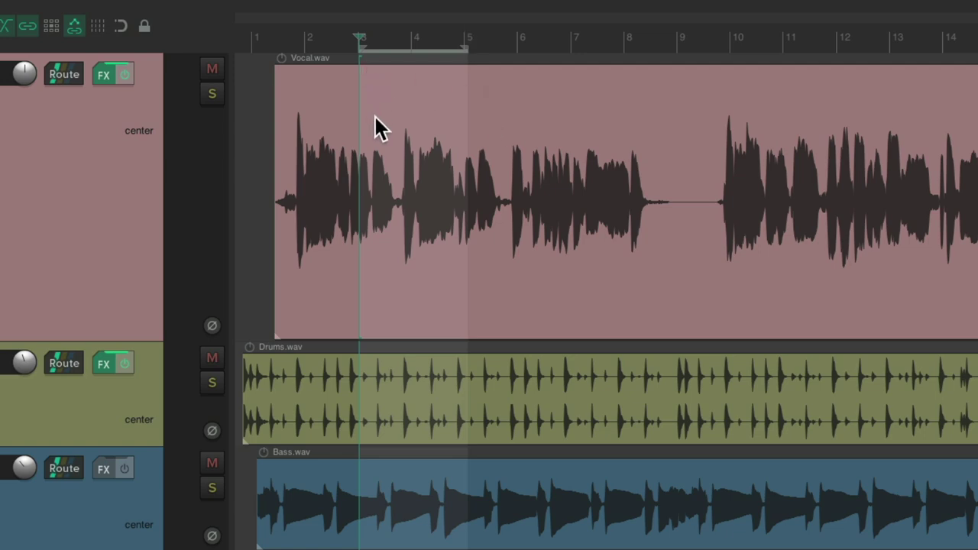
# Disable the editing preference that moves the edit cursor to the start of the time selection on time selection change.
pyautogui.press('super+comma')
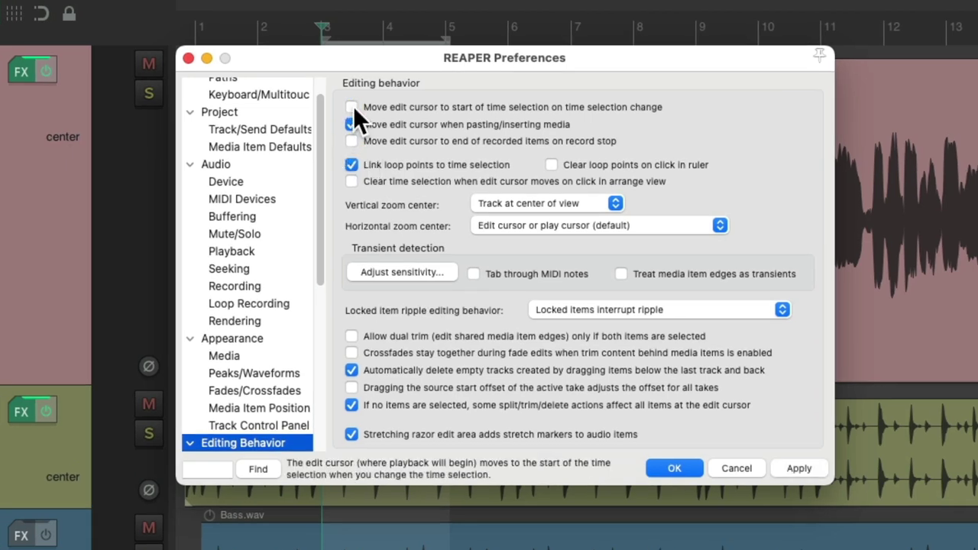
pyautogui.press('Escape')
# Make a time selection from about measure 6 to 9.3 and place the edit cursor at its start.
pyautogui.moveTo(526, 46); pyautogui.dragTo(695, 48)
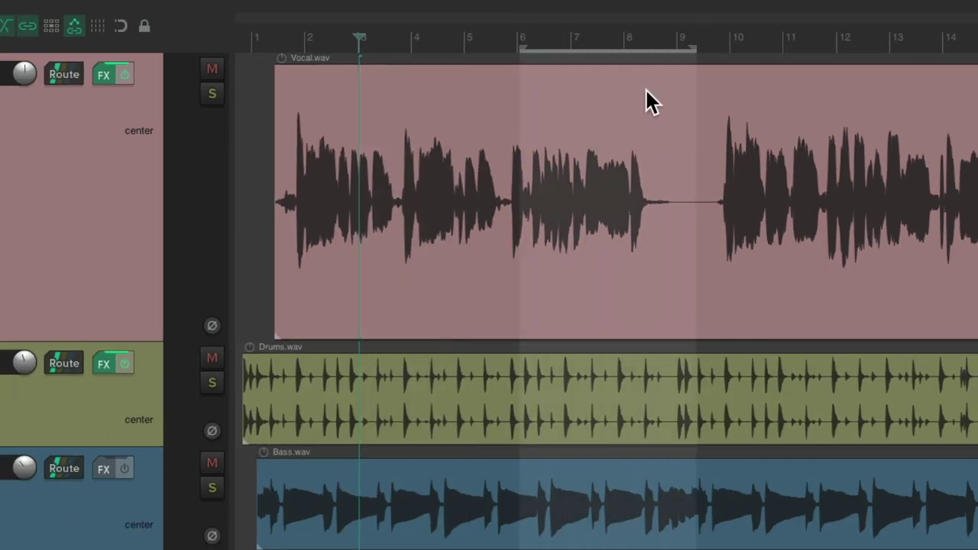
pyautogui.click(517, 35)
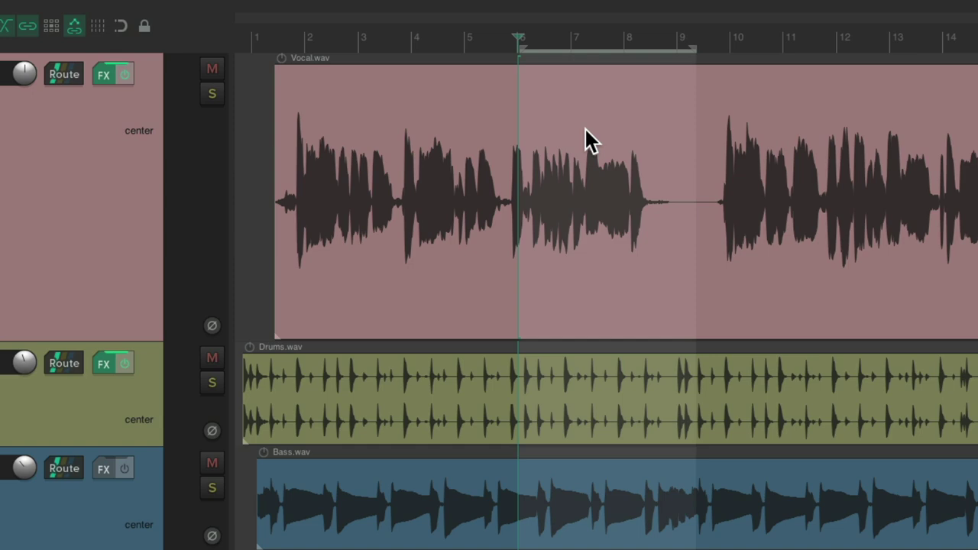
# Review the editing preferences for moving the edit cursor on time selection change and when pasting or inserting media.
pyautogui.press('super+comma')
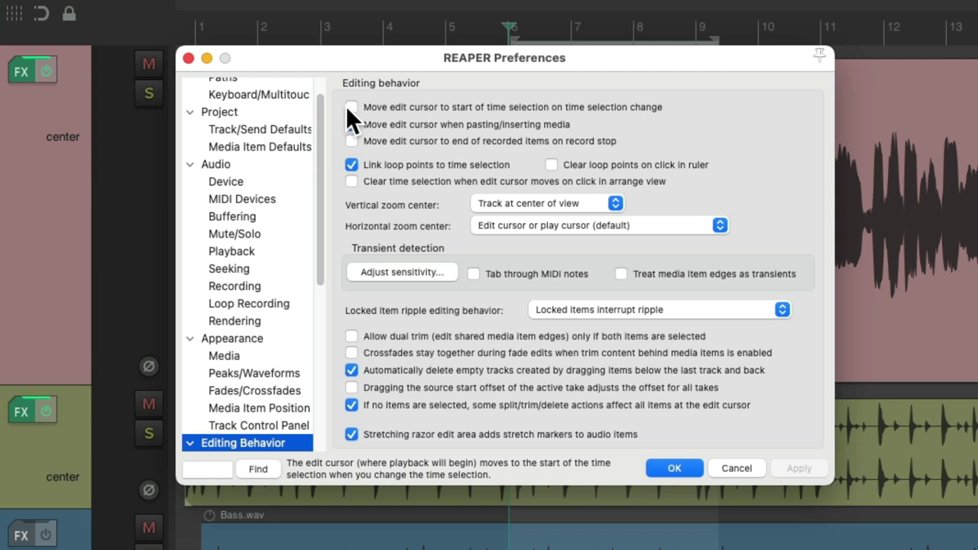
pyautogui.click(351, 107)
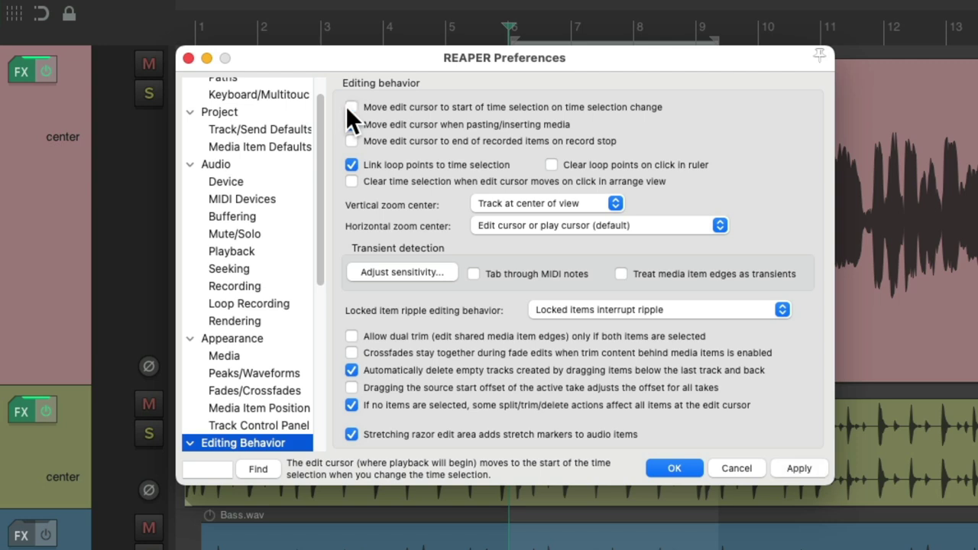
pyautogui.click(350, 124)
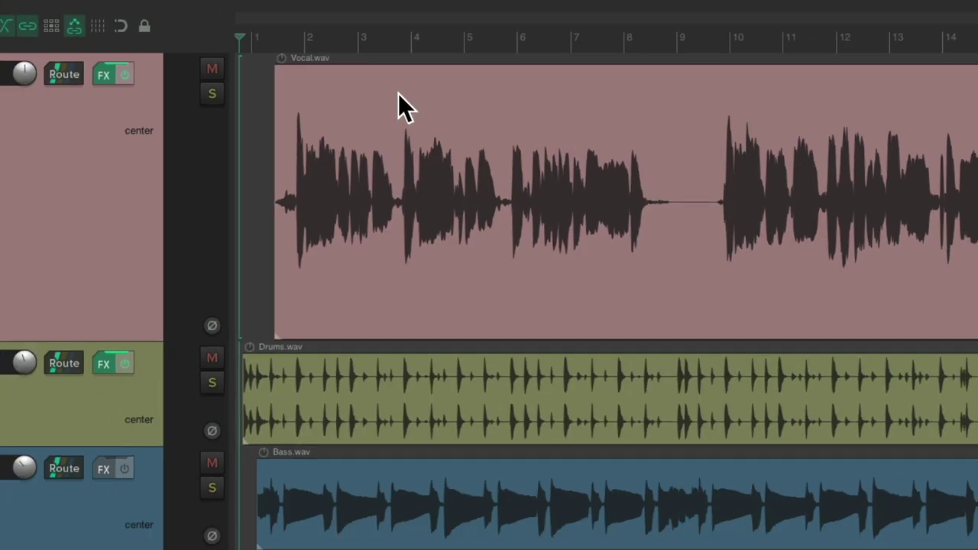
# Copy a razor edit area of about measures 3.5 to 5.8 from Vocal.wav and paste it on the same track at about measure 36.4.
pyautogui.click(399, 94)
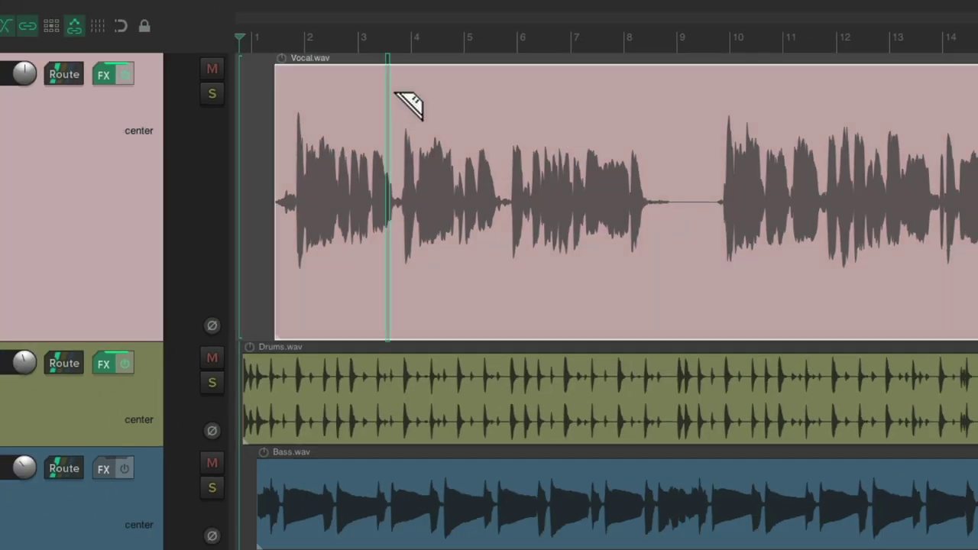
pyautogui.moveTo(386, 93); pyautogui.dragTo(520, 110)
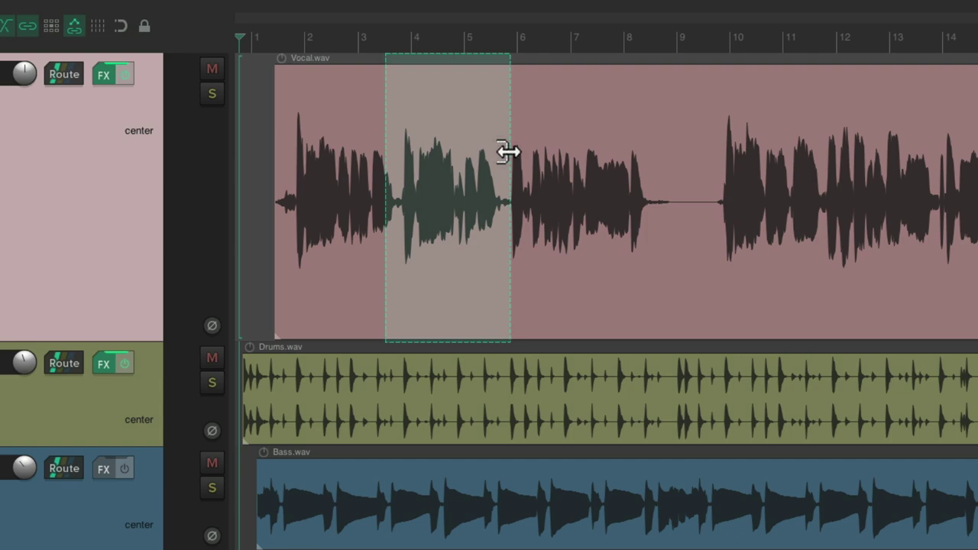
pyautogui.hscroll(15, 619, 201)
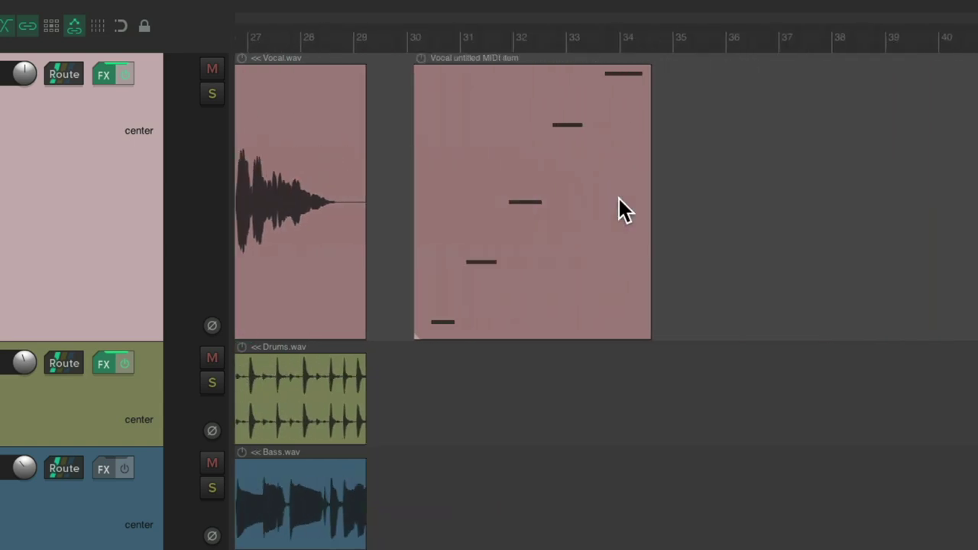
pyautogui.hscroll(2, 619, 200)
pyautogui.click(387, 203)
pyautogui.hotkey('ctrl', 'v')
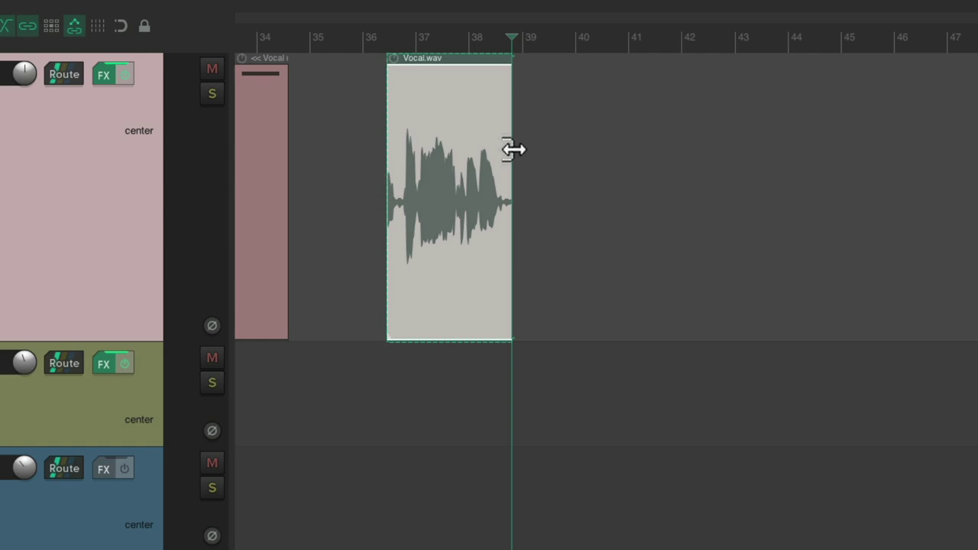
# Add four more copies of the vocal piece one after another behind the pasted one.
pyautogui.hotkey('ctrl', 'd')
pyautogui.hotkey('ctrl', 'd')
pyautogui.hotkey('ctrl', 'd')
pyautogui.hotkey('ctrl', 'd')
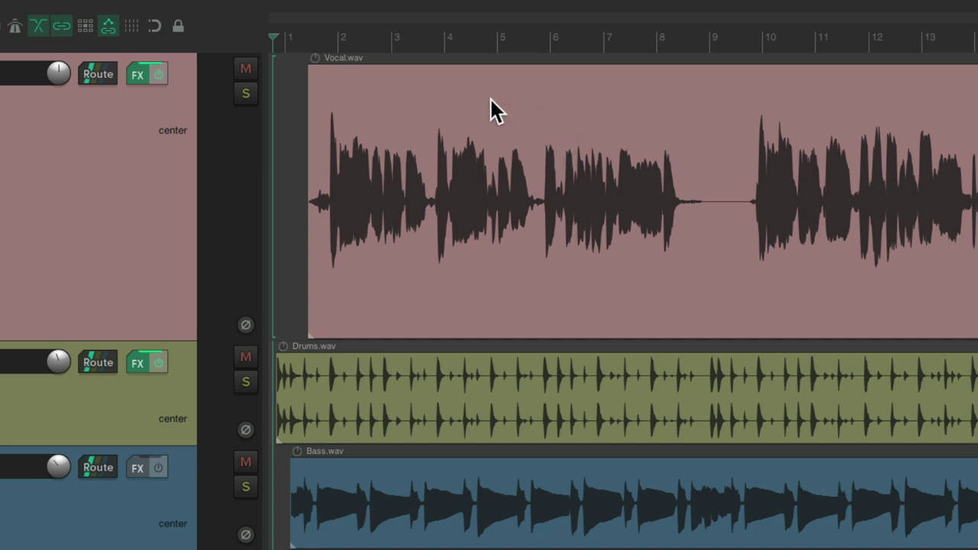
# Copy the whole Vocal.wav item, paste it in empty space after the MIDI item, and return to the start of the project.
pyautogui.click(442, 96)
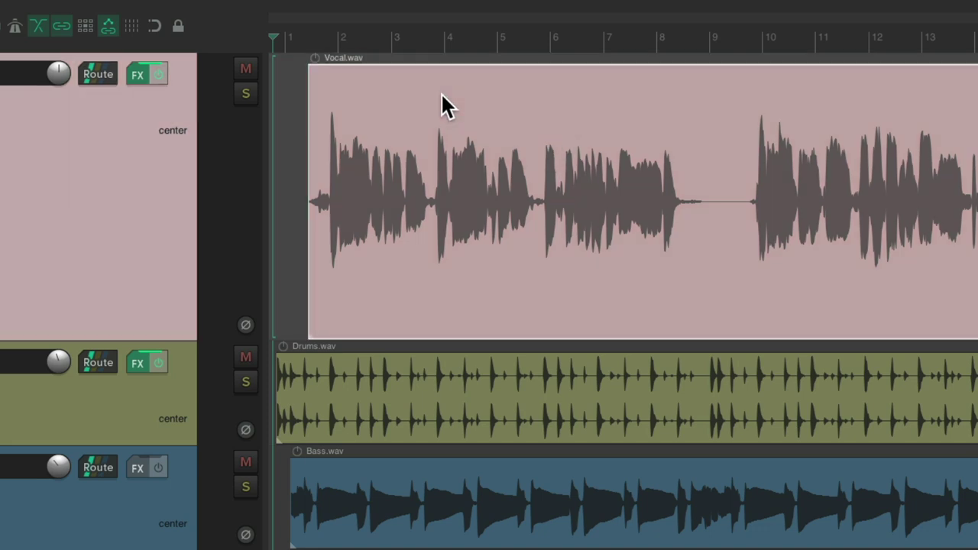
pyautogui.hscroll(15, 543, 188)
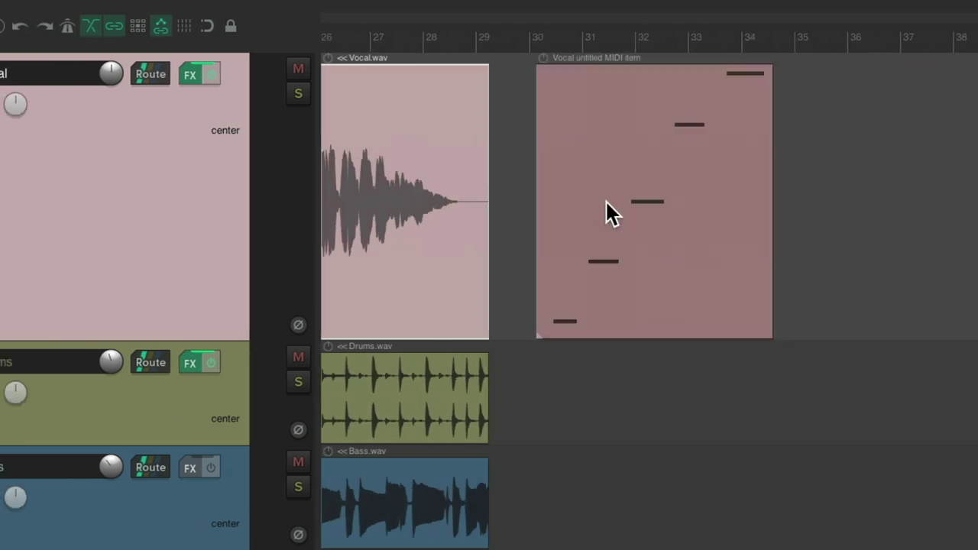
pyautogui.click(508, 168)
pyautogui.press('End')
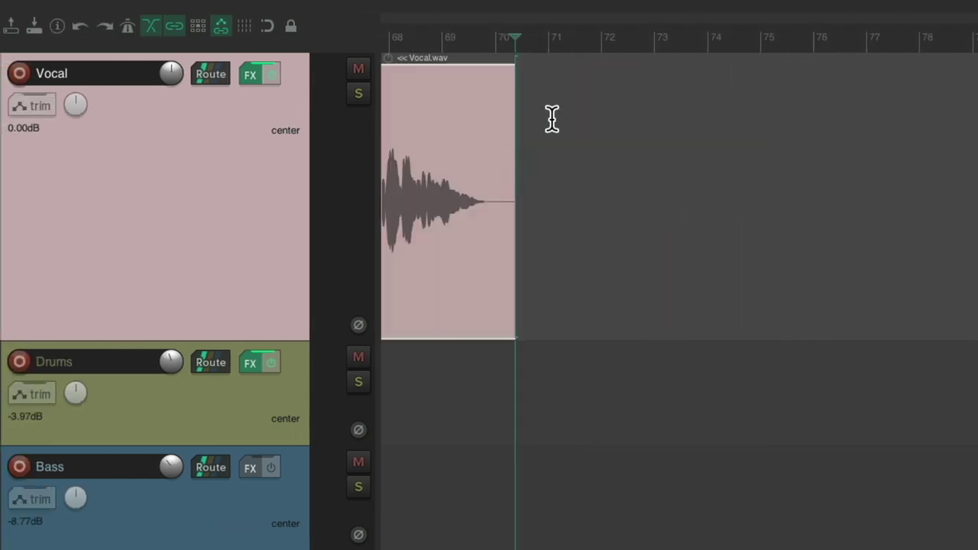
pyautogui.hscroll(-7, 552, 118)
pyautogui.hscroll(-5, 348, 119)
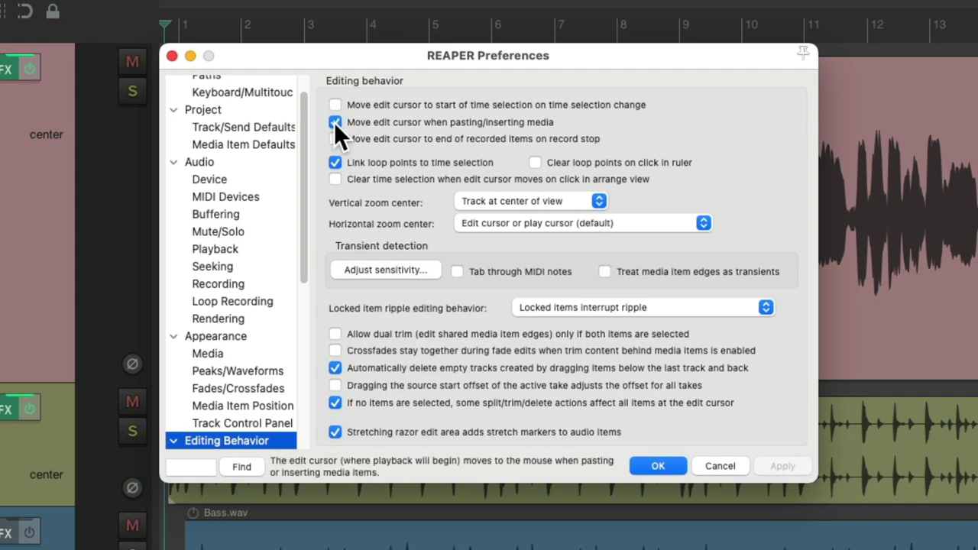
# Disable the editing preference that moves the edit cursor when pasting or inserting media.
pyautogui.click(335, 123)
pyautogui.press('Return')
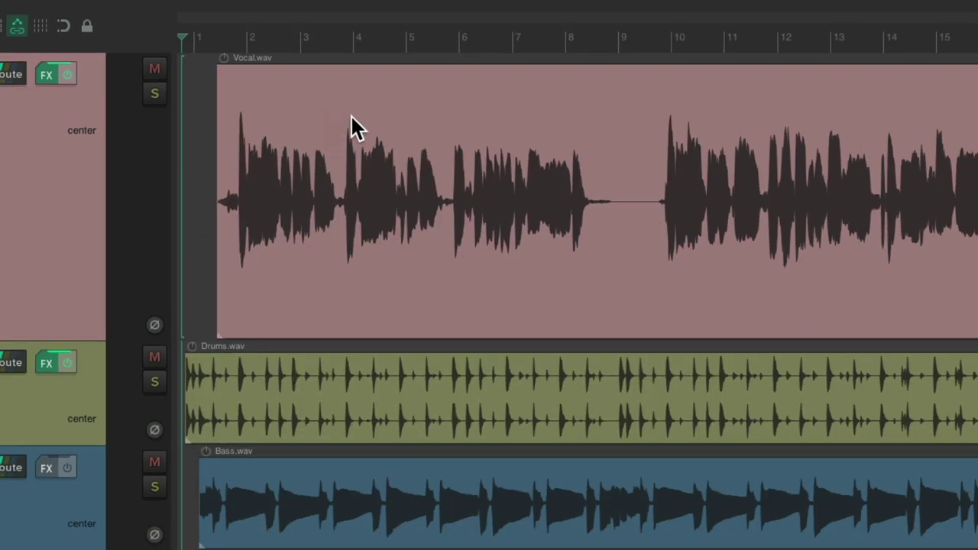
# Copy the whole Vocal.wav item and paste it on the same track at about measure 35.6, after the MIDI item.
pyautogui.click(334, 108)
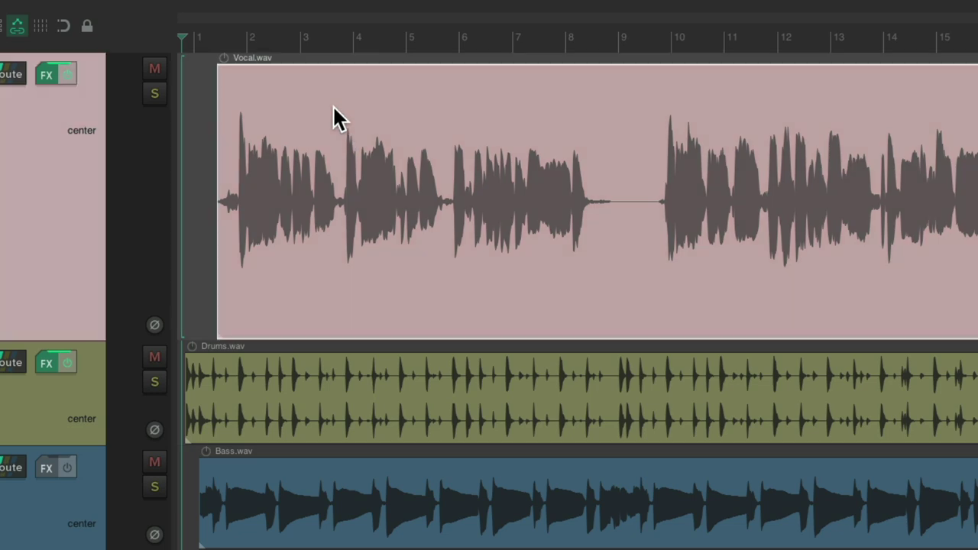
pyautogui.hscroll(10, 439, 214)
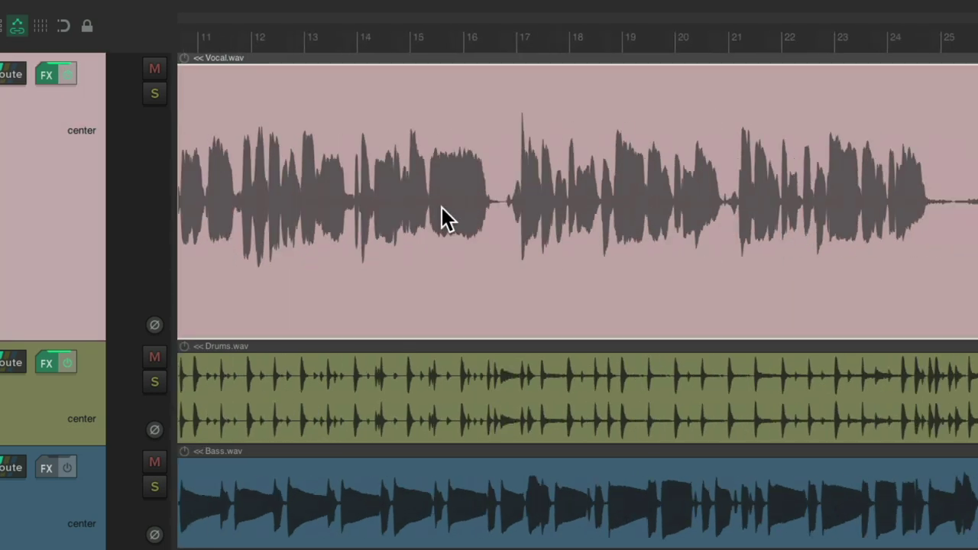
pyautogui.hscroll(5, 442, 218)
pyautogui.click(500, 199)
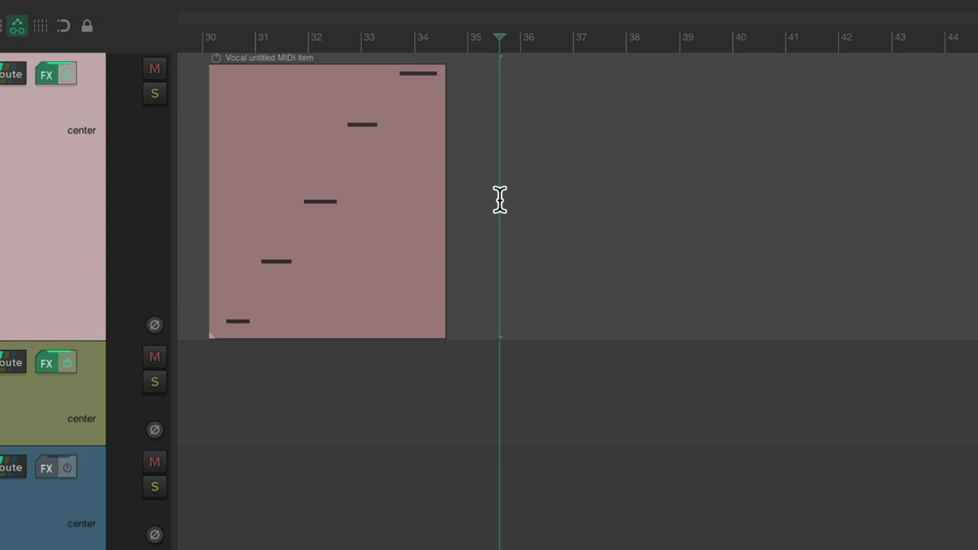
pyautogui.hotkey('ctrl', 'v')
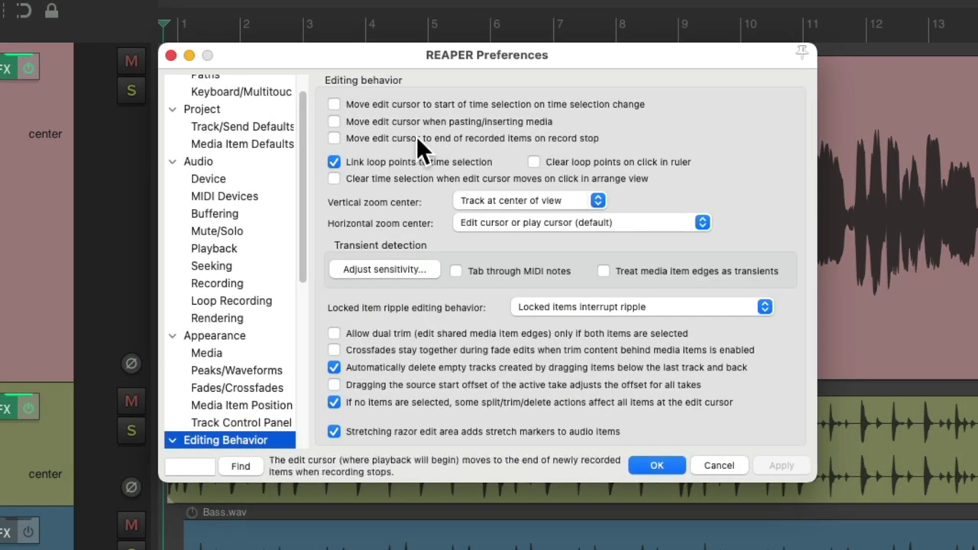
# Re-enable the preference that moves the edit cursor when pasting or inserting media, and record a short vocal take from about measure 37.8.
pyautogui.click(334, 122)
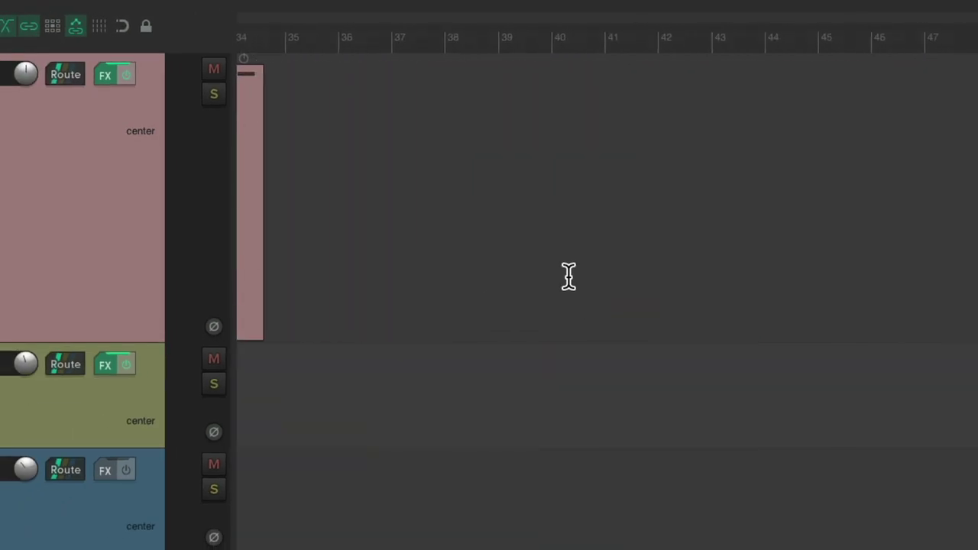
pyautogui.click(437, 168)
pyautogui.hotkey('ctrl', 'r')
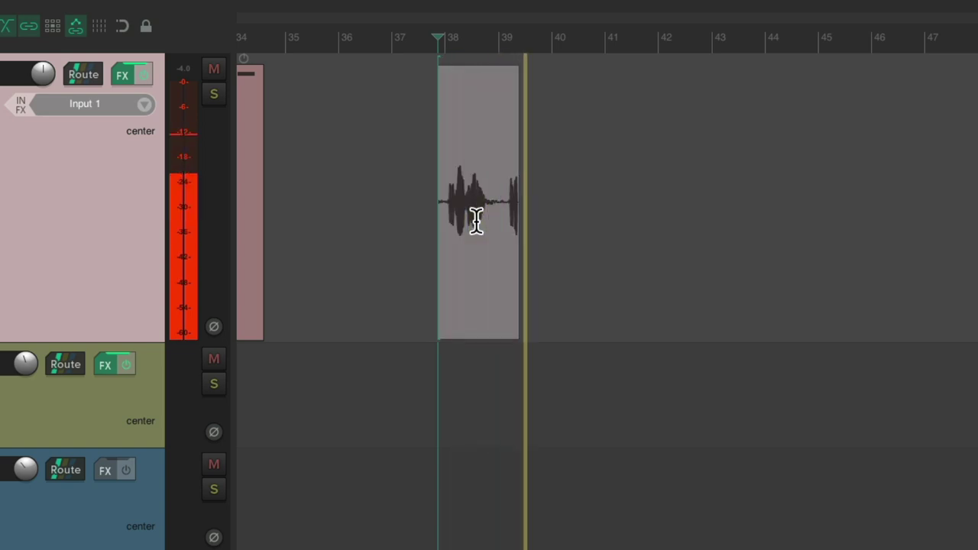
pyautogui.press('space')
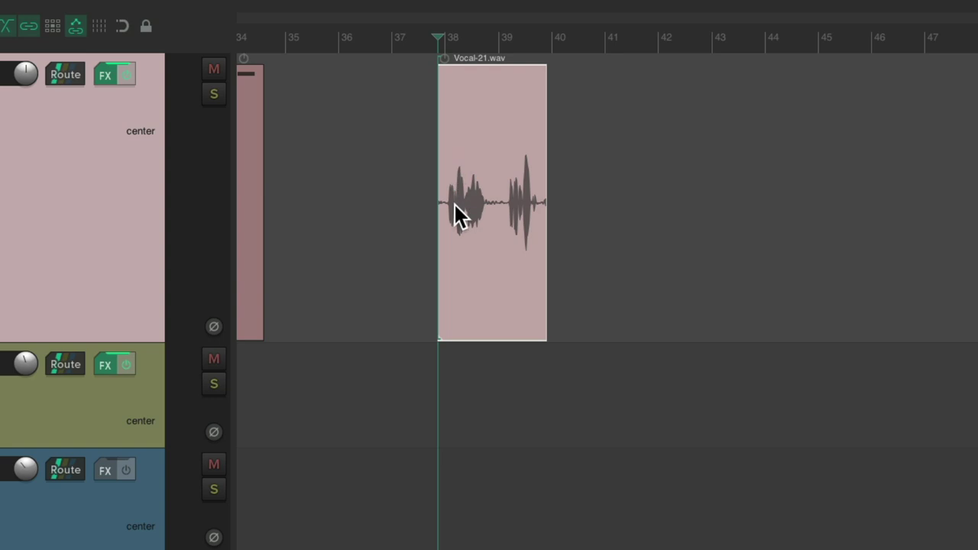
pyautogui.press('space')
pyautogui.press('space')
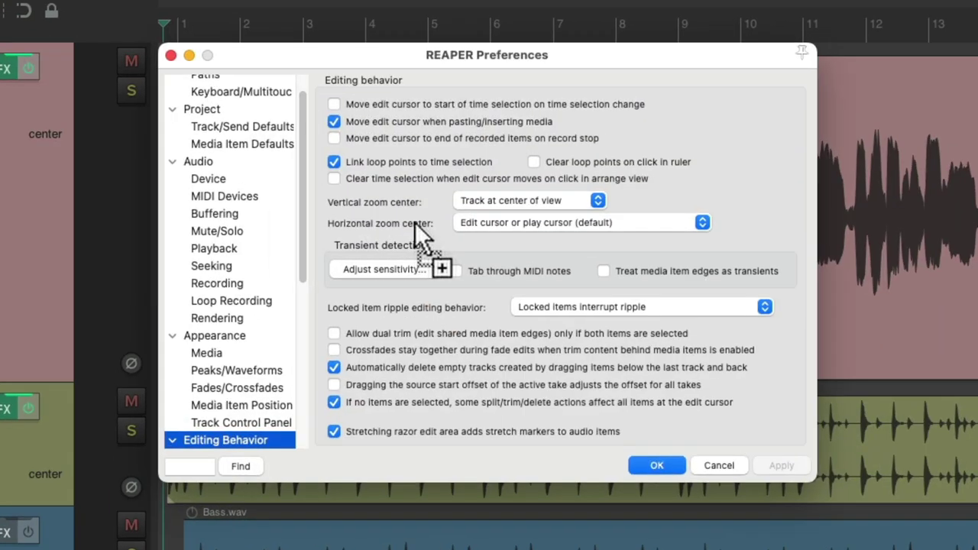
# Enable moving the edit cursor to the end of recorded items on record stop, and record a short vocal take from measure 36.
pyautogui.click(334, 138)
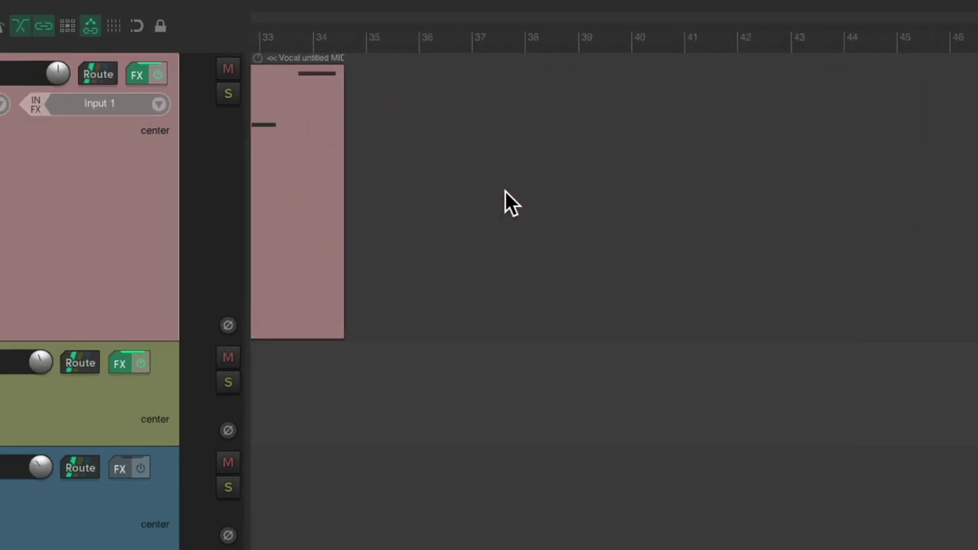
pyautogui.click(419, 171)
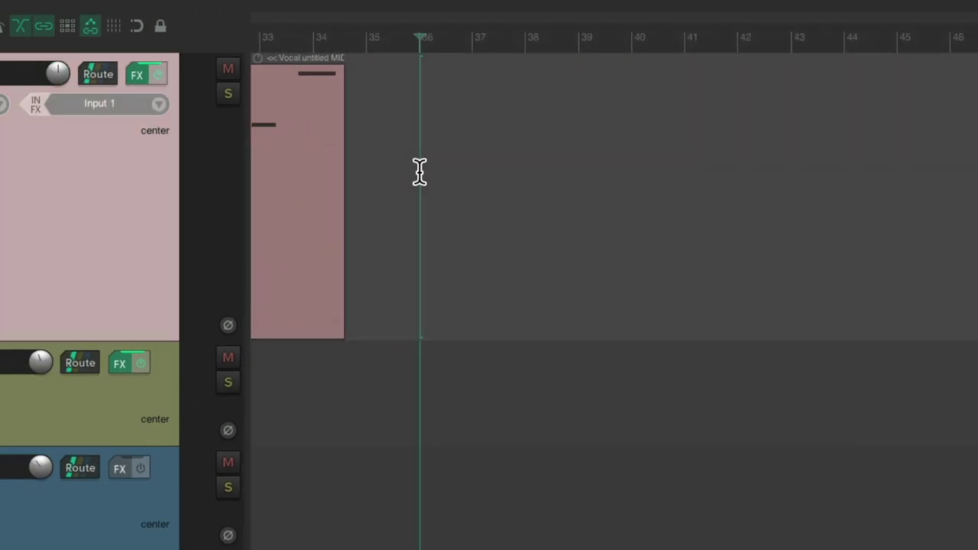
pyautogui.hotkey('ctrl', 'r')
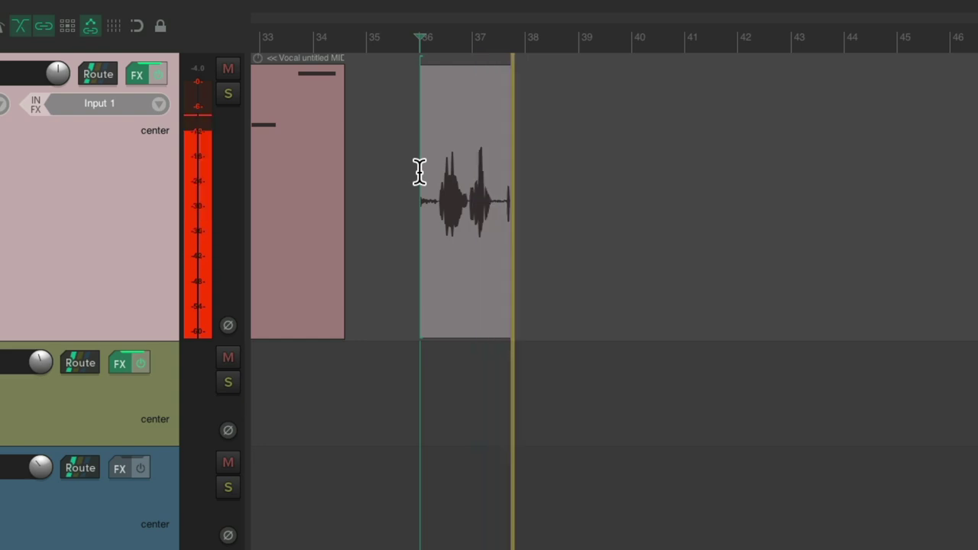
pyautogui.press('space')
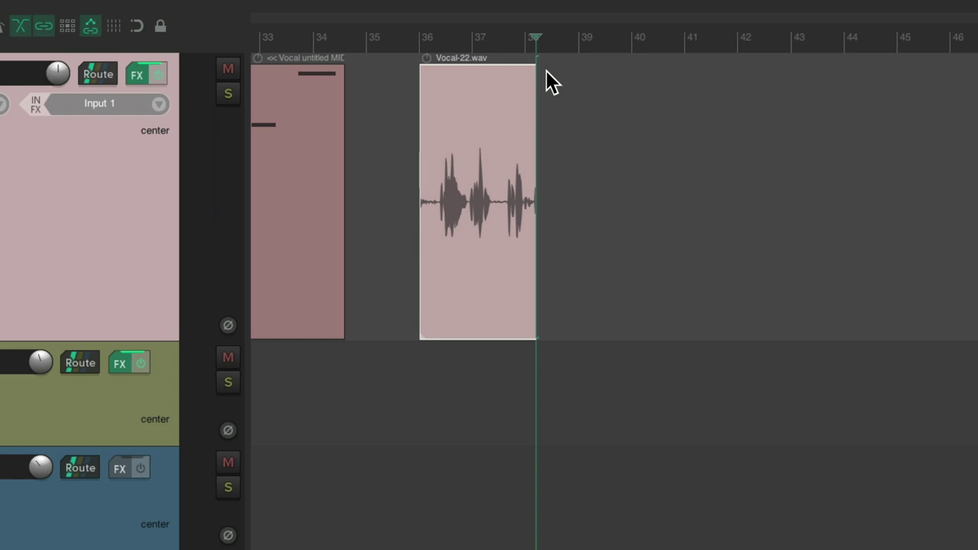
# Record two more short takes one after another directly behind the take that starts at measure 36.
pyautogui.hotkey('ctrl', 'r')
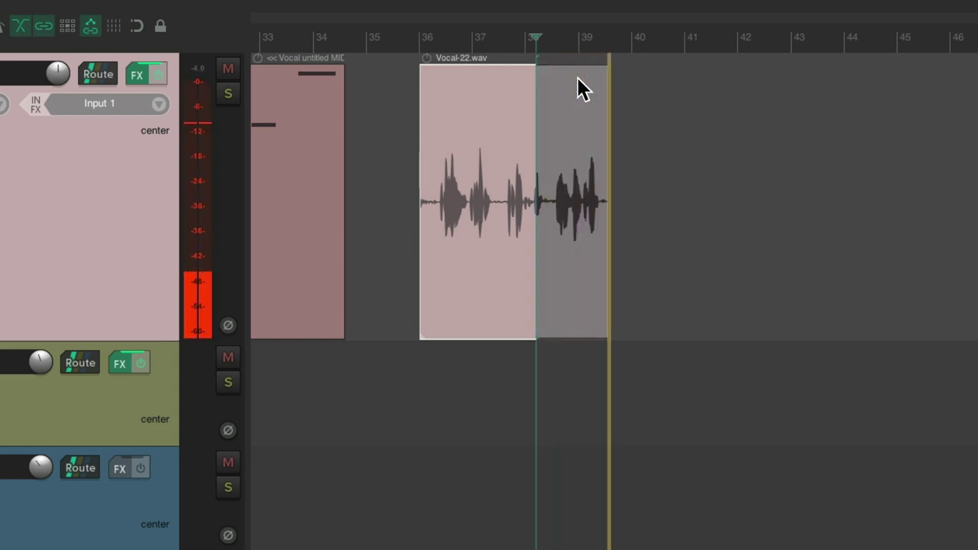
pyautogui.press('space')
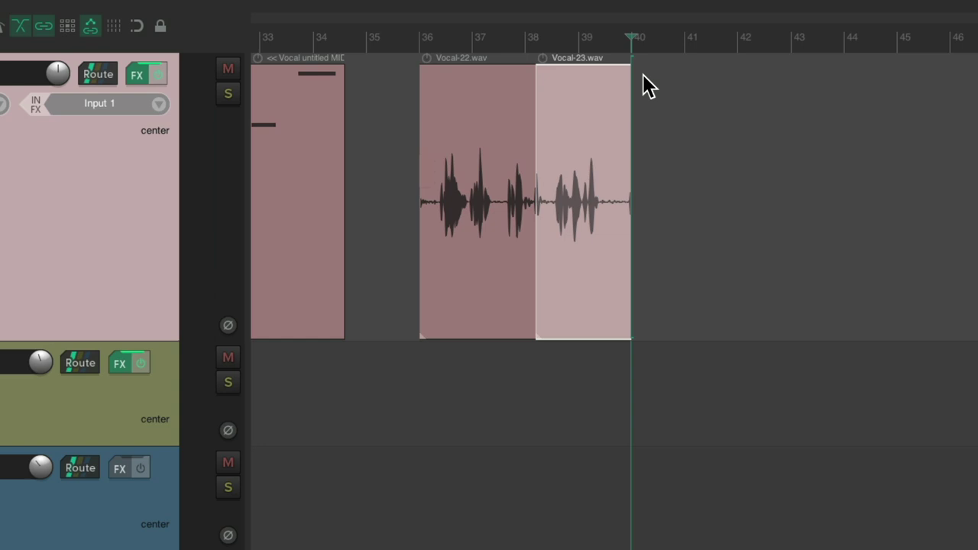
pyautogui.hotkey('ctrl', 'r')
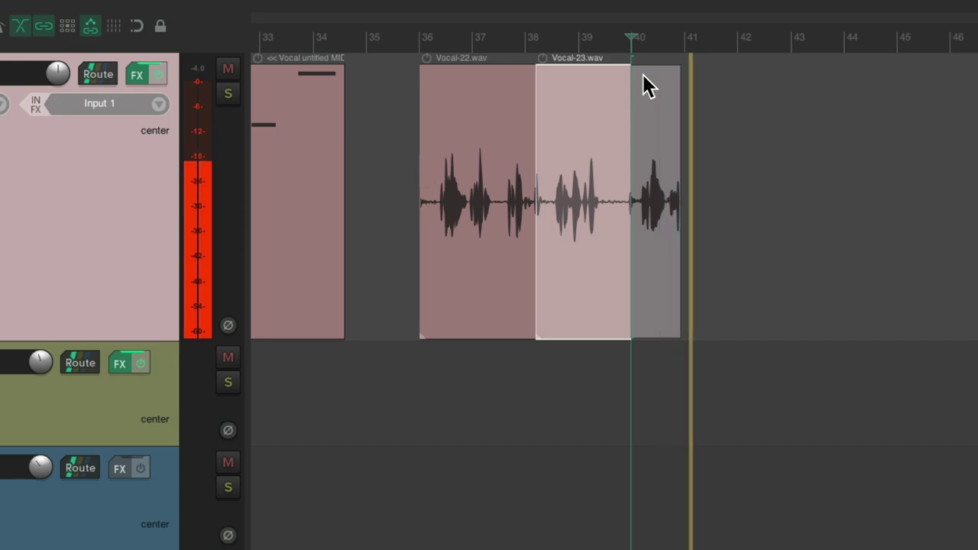
pyautogui.press('space')
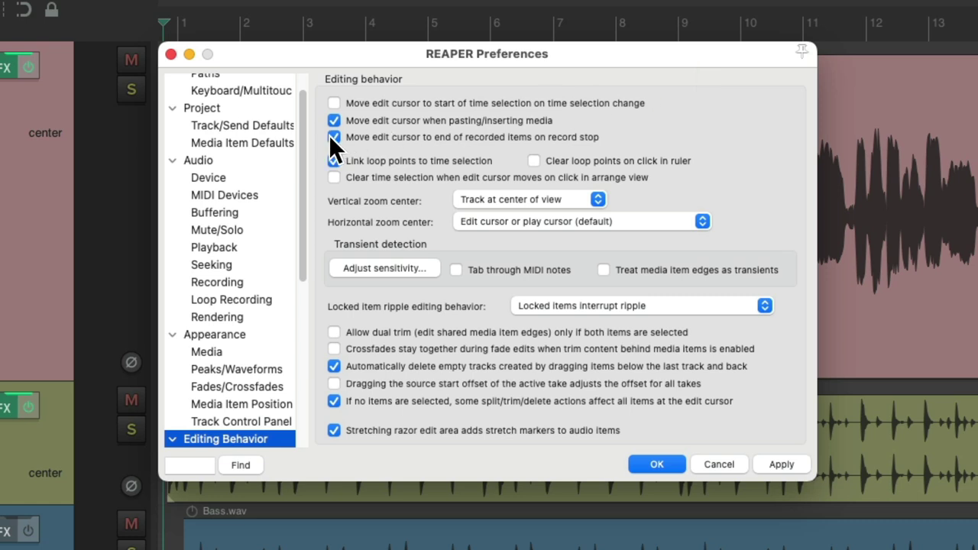
# Disable moving the edit cursor to the end of recorded items, and record a short vocal take from about measure 35.3.
pyautogui.click(334, 138)
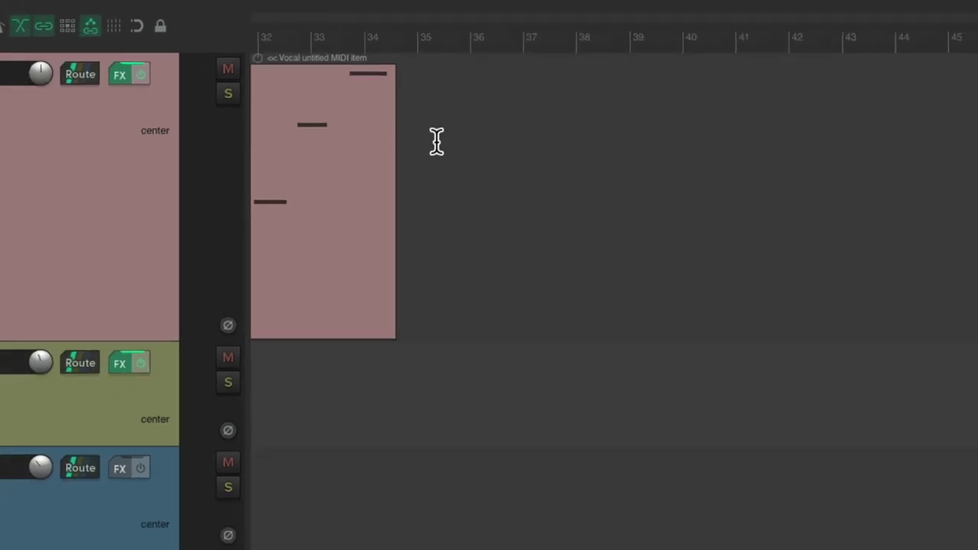
pyautogui.click(434, 177)
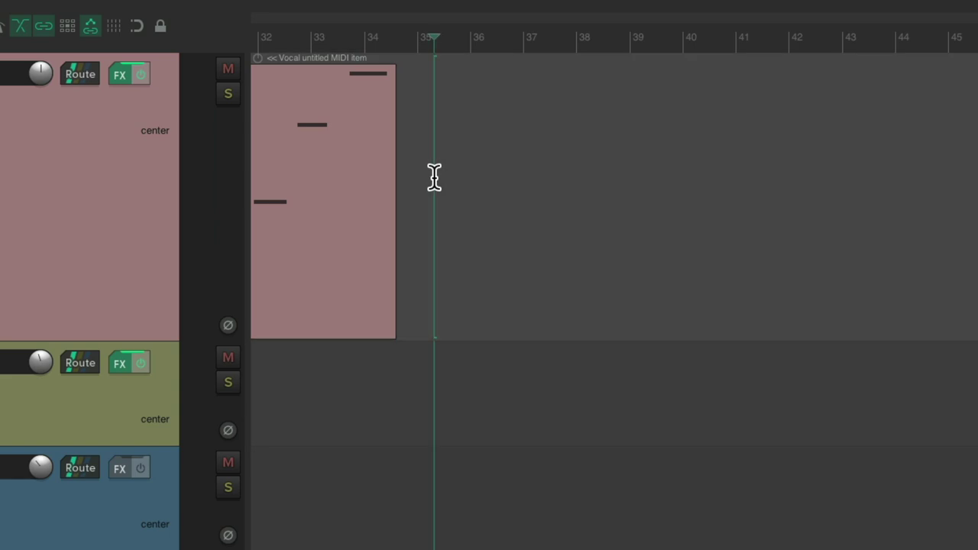
pyautogui.hotkey('ctrl', 'r')
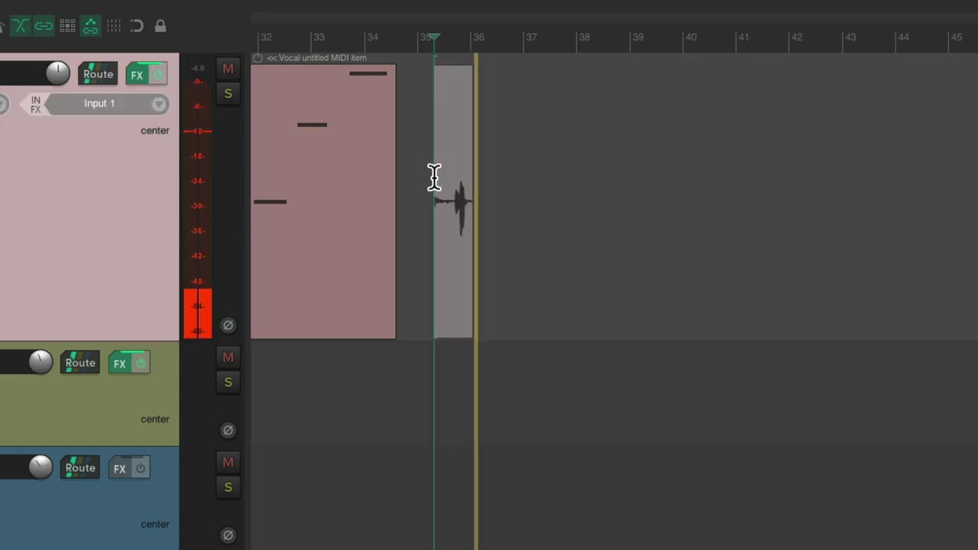
pyautogui.press('space')
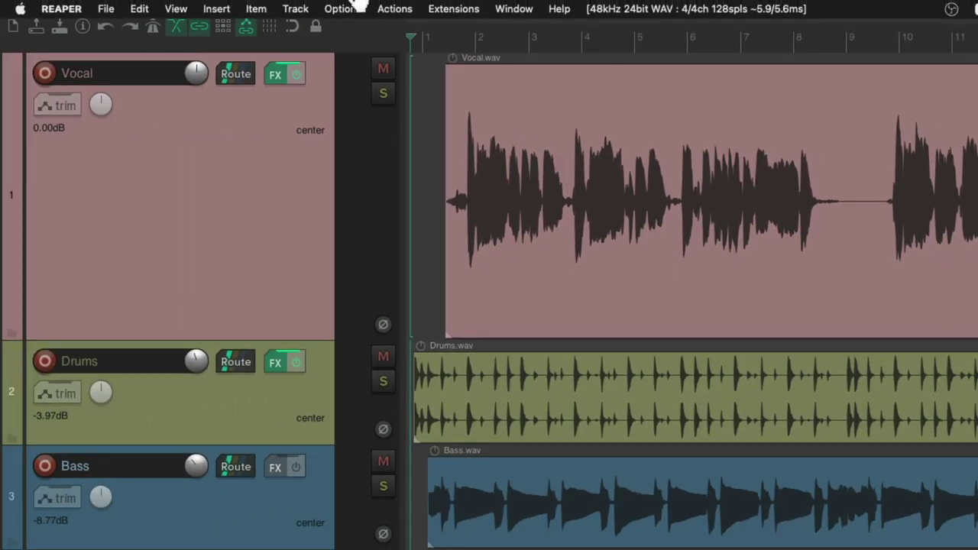
# Make a time selection from about measure 4.6 to 8.6, and replace it with one from about measure 1.7 to 3.6.
pyautogui.click(340, 8)
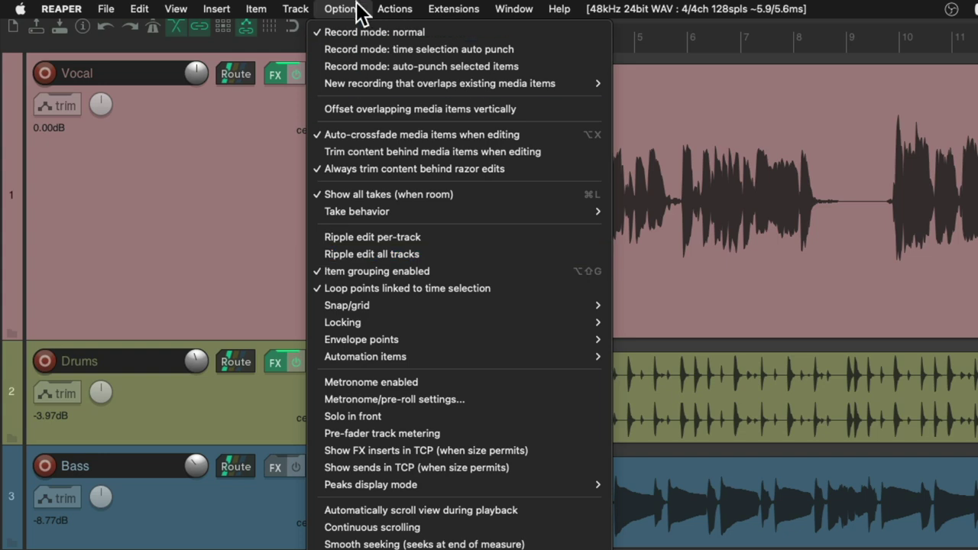
pyautogui.click(325, 8)
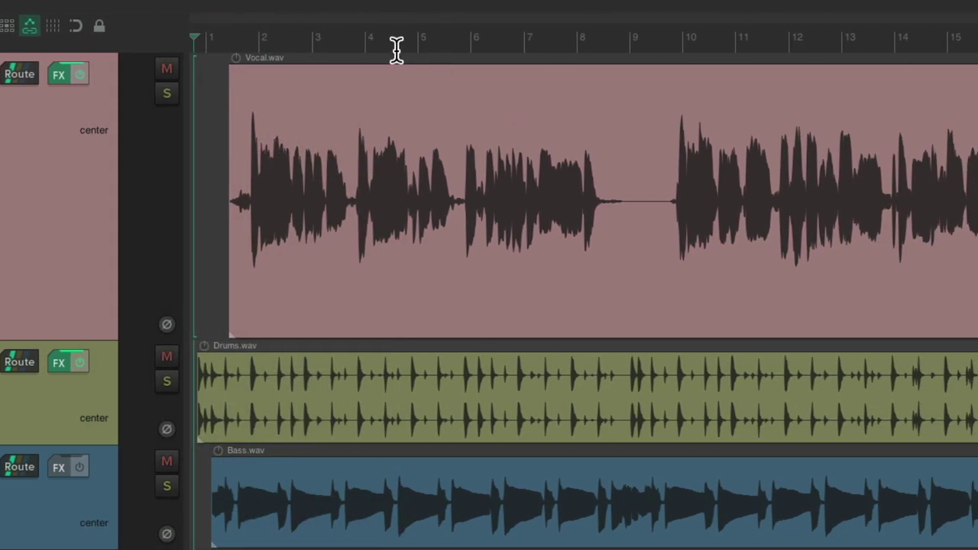
pyautogui.moveTo(397, 50); pyautogui.dragTo(608, 48)
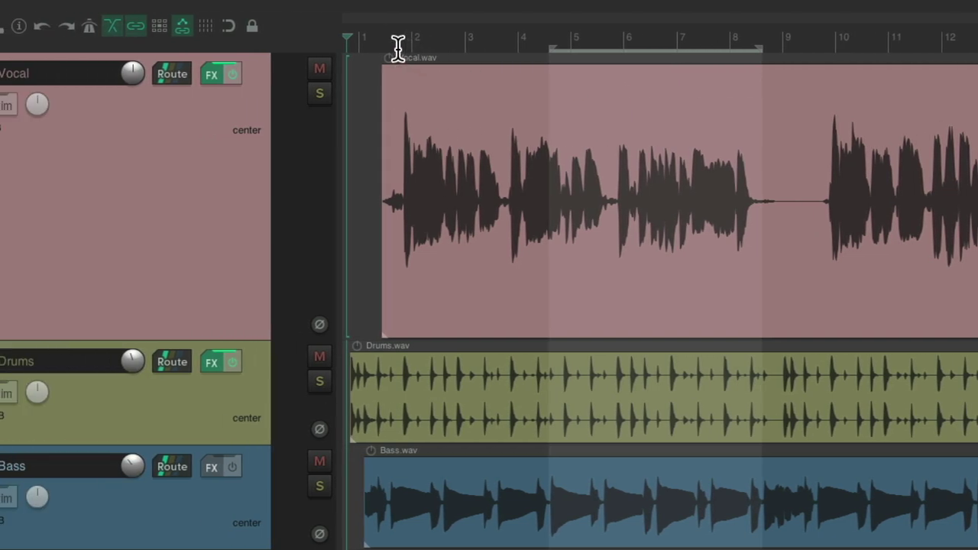
pyautogui.moveTo(245, 48); pyautogui.dragTo(341, 36)
pyautogui.moveTo(493, 35); pyautogui.dragTo(498, 35)
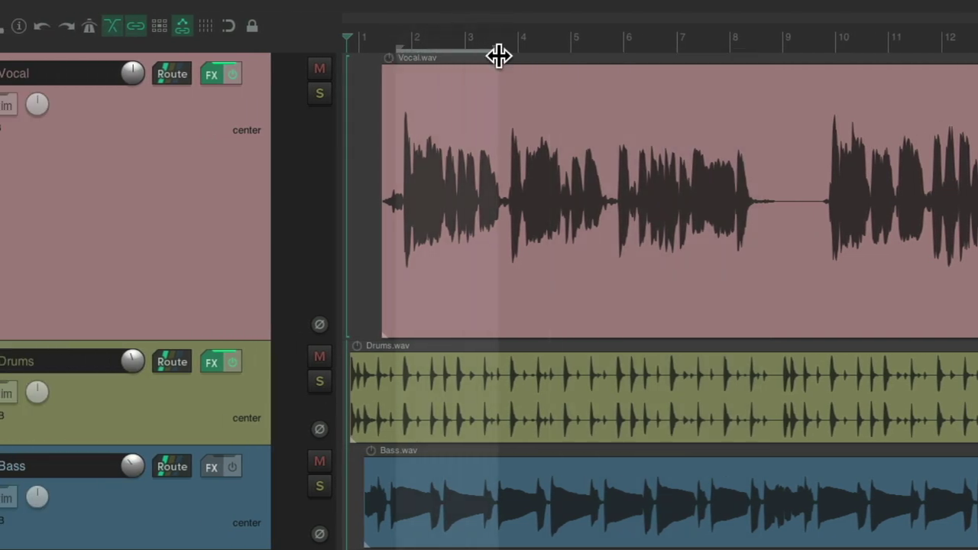
# Place the edit cursor at the start of the time selection, play the looped section and stop playback.
pyautogui.click(393, 36)
pyautogui.press('space')
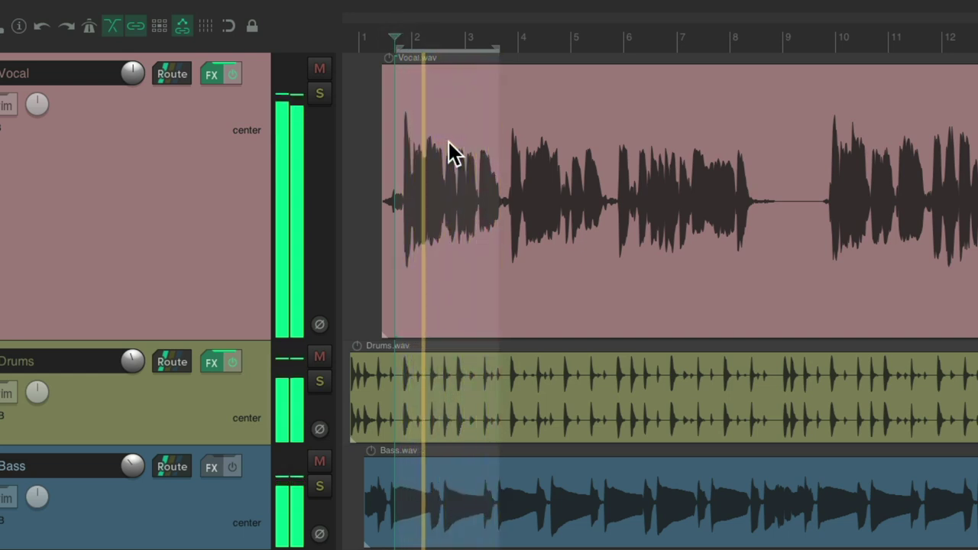
pyautogui.press('space')
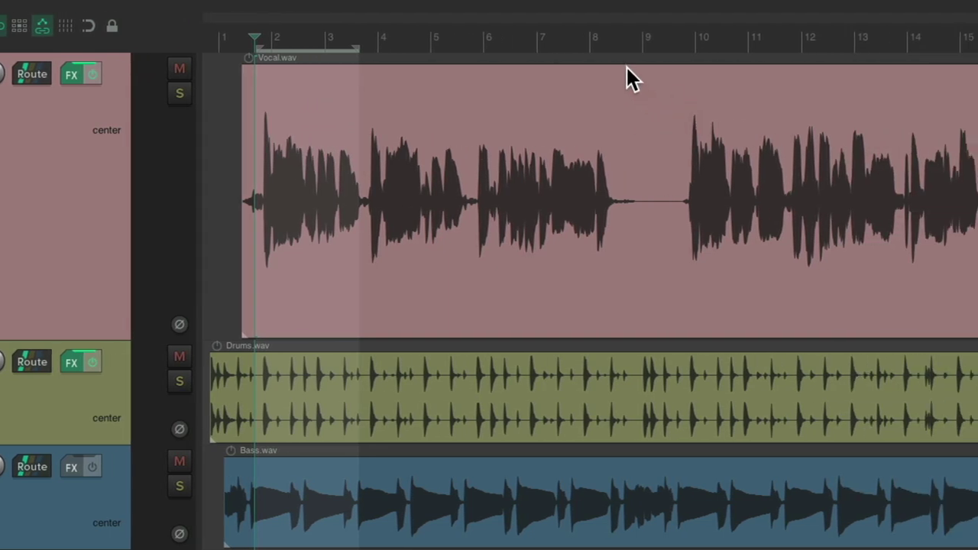
# Redraw the time selection at about measures 8.6 to 11.6, at 6.6 to 8.8, and finally at 5.5 to 7.6.
pyautogui.moveTo(625, 51); pyautogui.dragTo(779, 50)
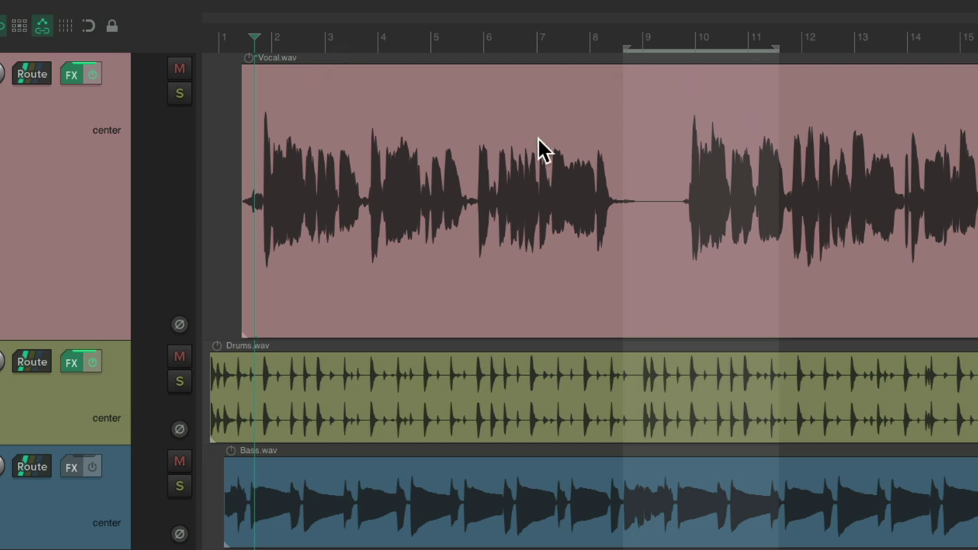
pyautogui.moveTo(517, 47); pyautogui.dragTo(635, 34)
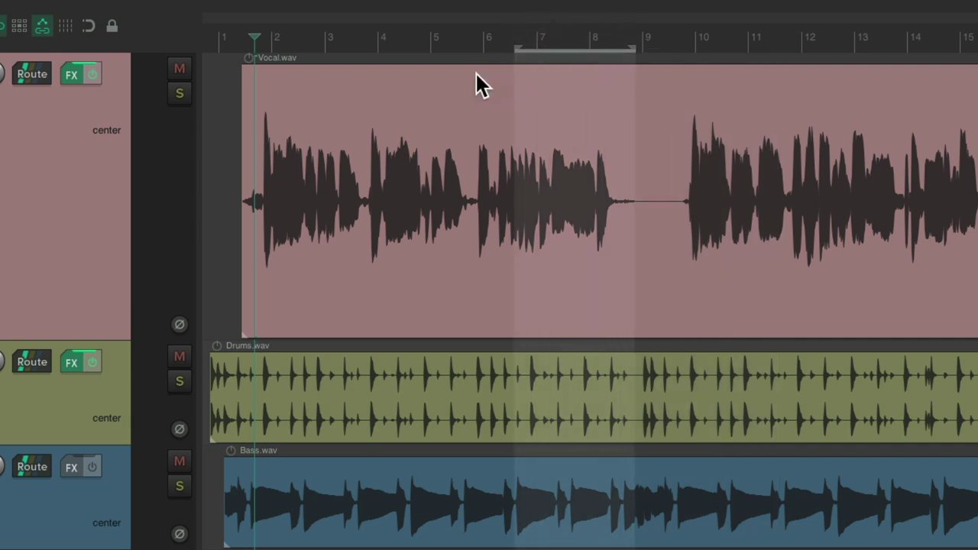
pyautogui.moveTo(454, 57); pyautogui.dragTo(581, 58)
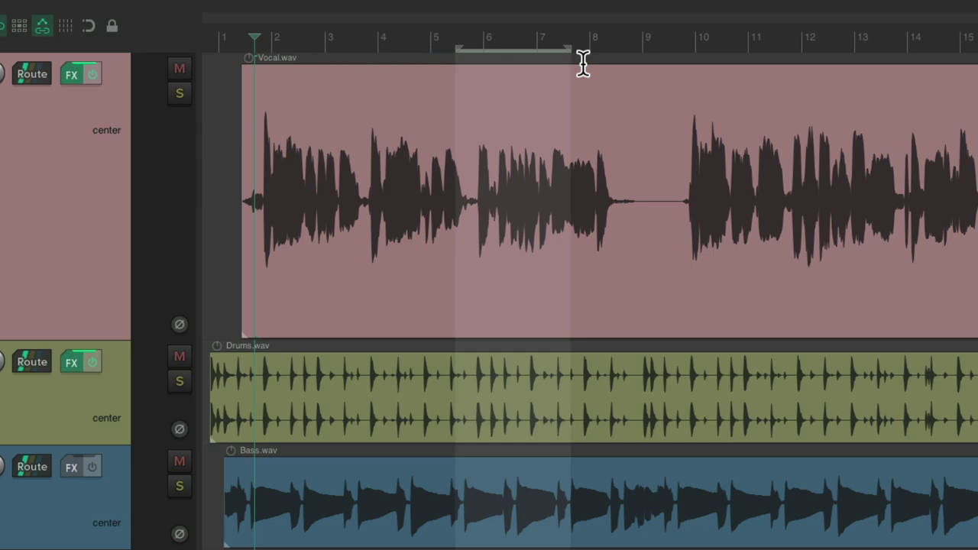
# Disable the editing behavior preference that links loop points to the time selection, and apply the change.
pyautogui.press('super+comma')
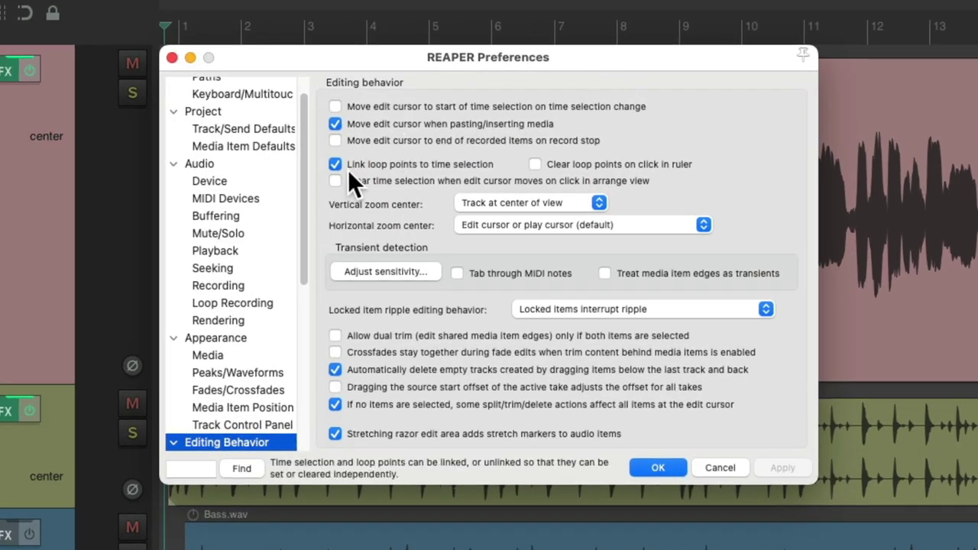
pyautogui.click(334, 164)
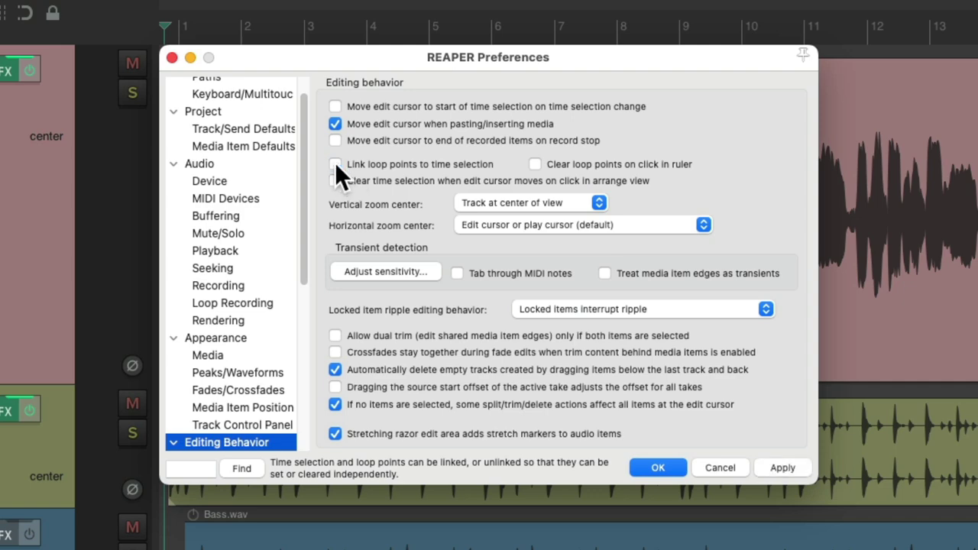
pyautogui.press('Return')
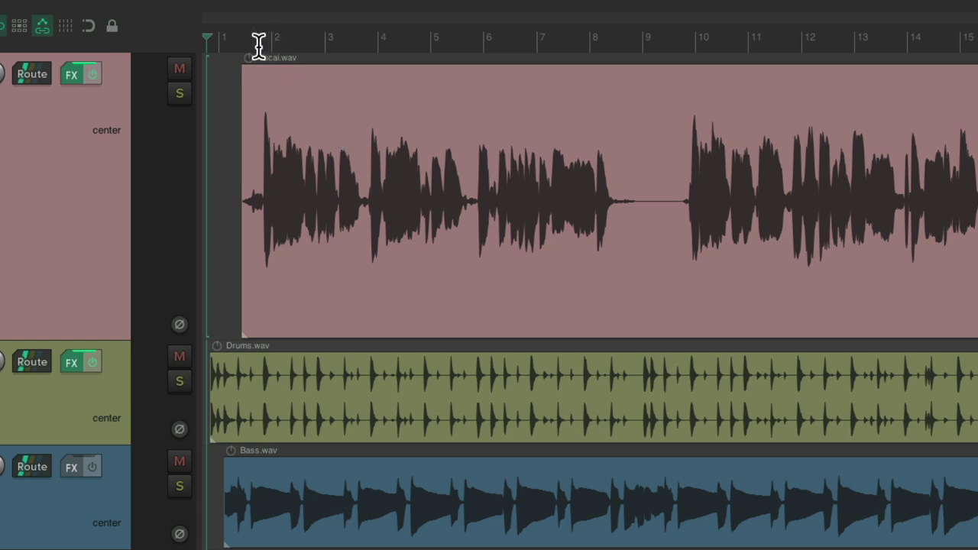
# Set loop points from about measure 1.7 to 3.7, and play the loop from an edit cursor placed at its start.
pyautogui.moveTo(260, 42); pyautogui.dragTo(363, 42)
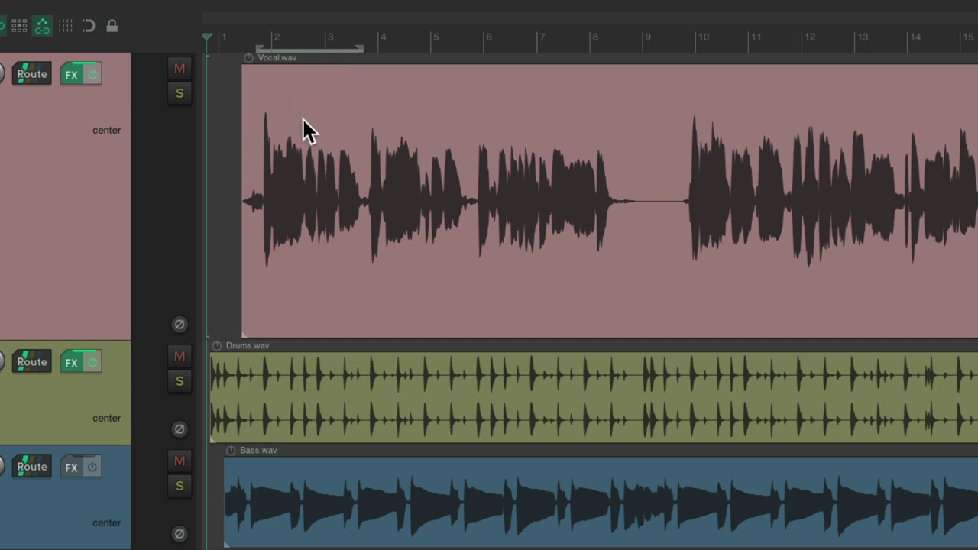
pyautogui.click(254, 35)
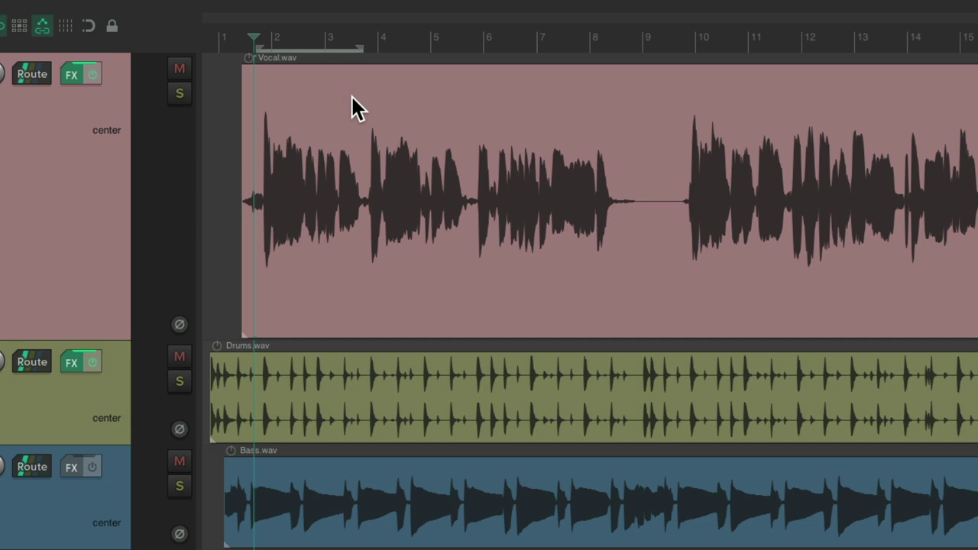
pyautogui.press('space')
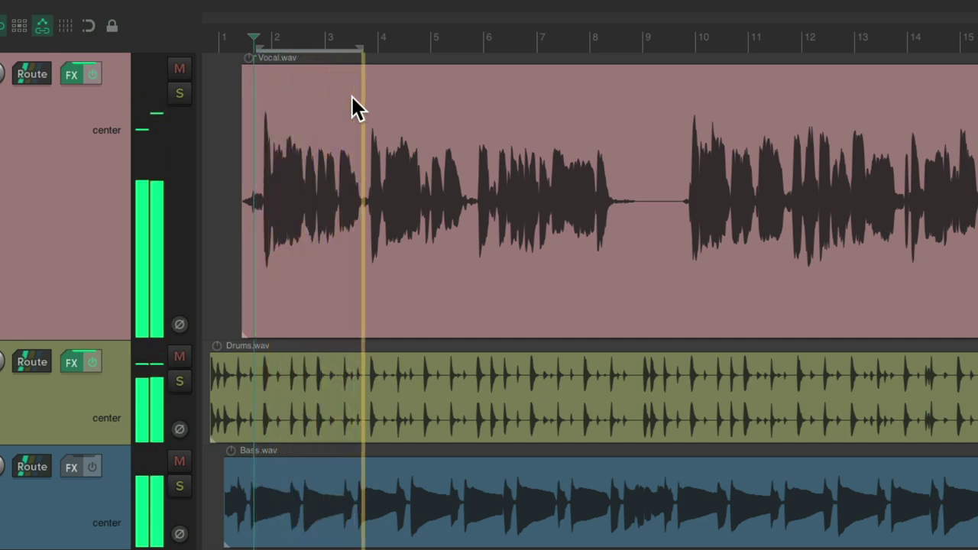
pyautogui.press('space')
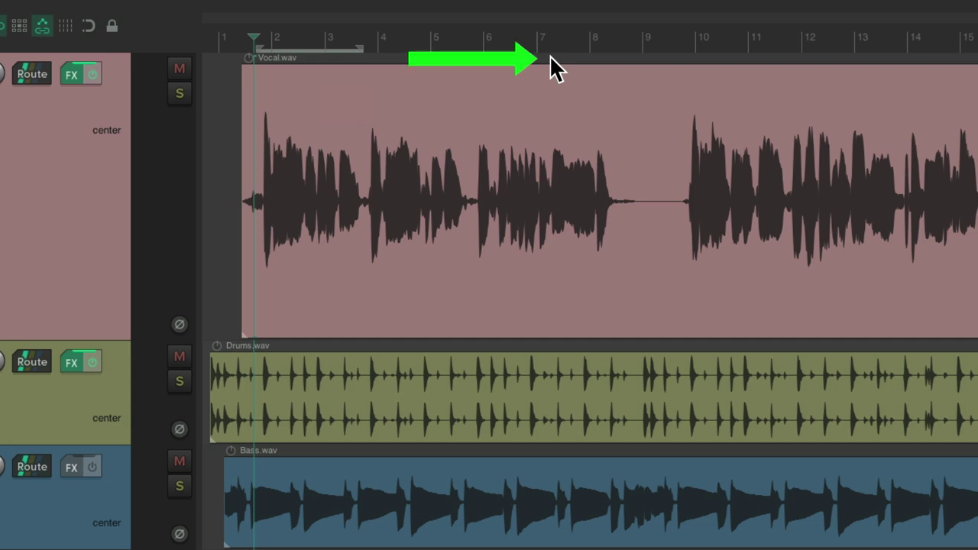
# Draw several time selections apart from the loop points, starting at about measures 7.3 to 10.1 and ending with 4.7 to 7.2.
pyautogui.moveTo(551, 55); pyautogui.dragTo(701, 53)
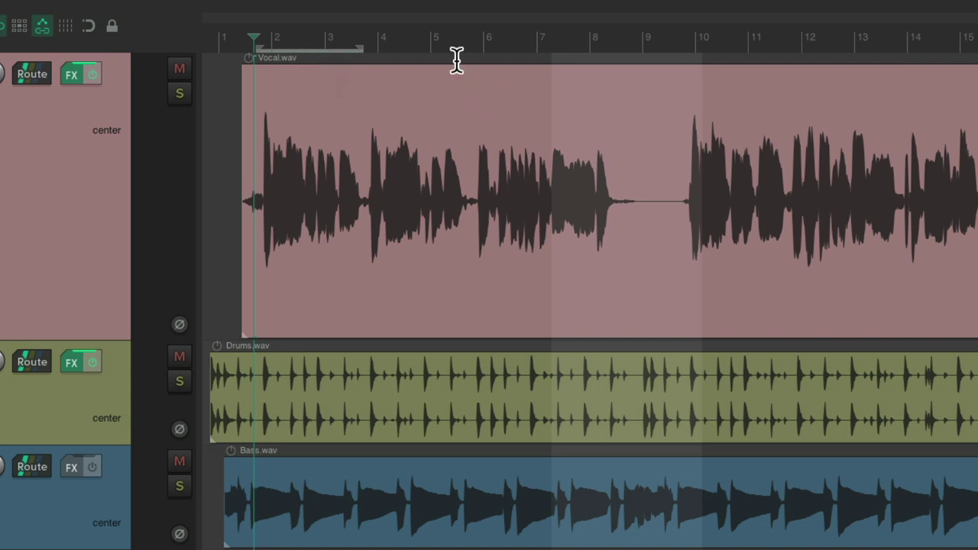
pyautogui.moveTo(456, 61); pyautogui.dragTo(531, 54)
pyautogui.moveTo(600, 343); pyautogui.dragTo(689, 337)
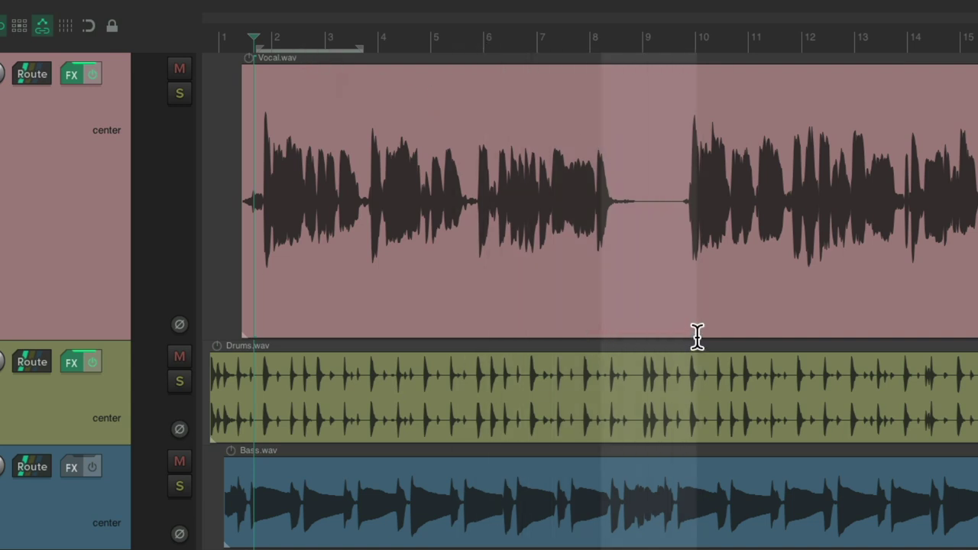
pyautogui.moveTo(547, 452); pyautogui.dragTo(416, 458)
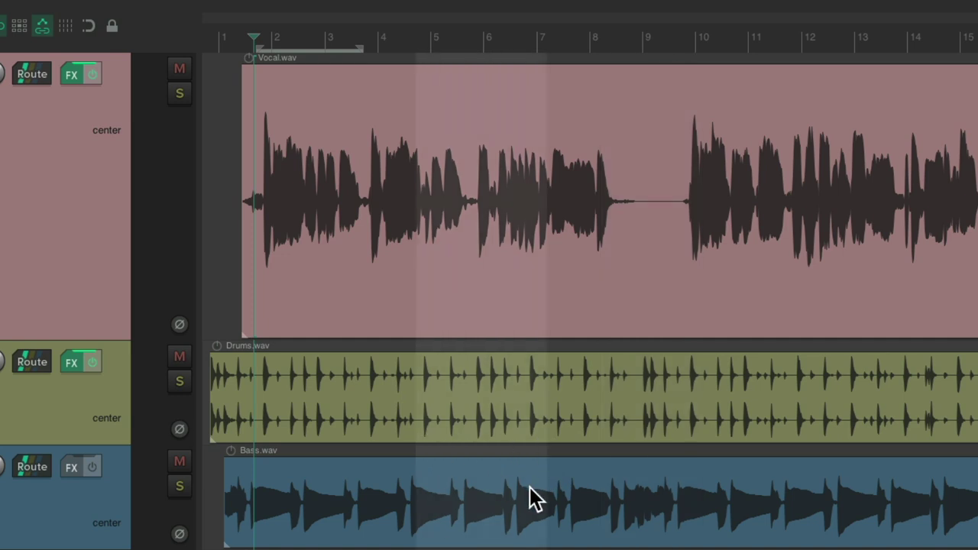
# Redraw the loop points separately from the time selection, ending at about measures 3.6 to 8.6.
pyautogui.moveTo(619, 42); pyautogui.dragTo(736, 43)
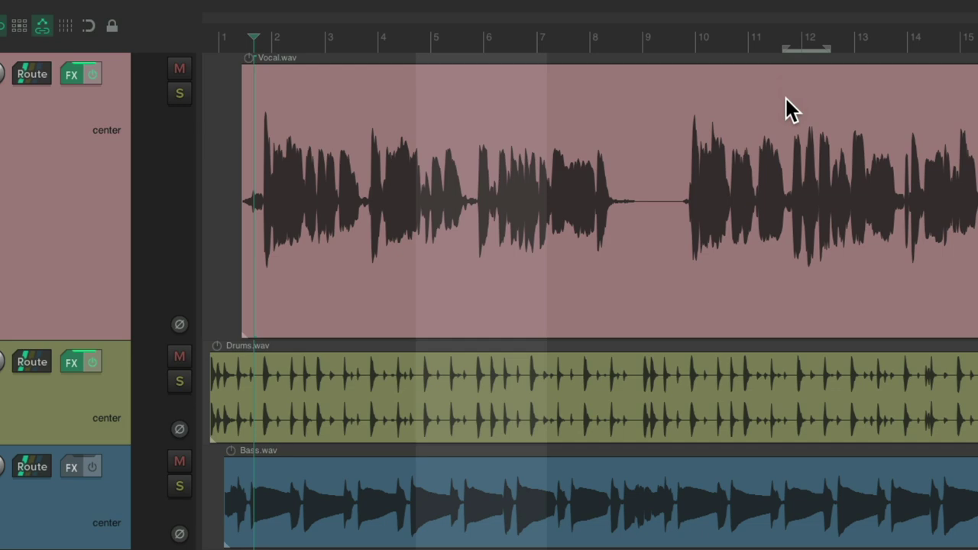
pyautogui.moveTo(620, 38); pyautogui.dragTo(359, 34)
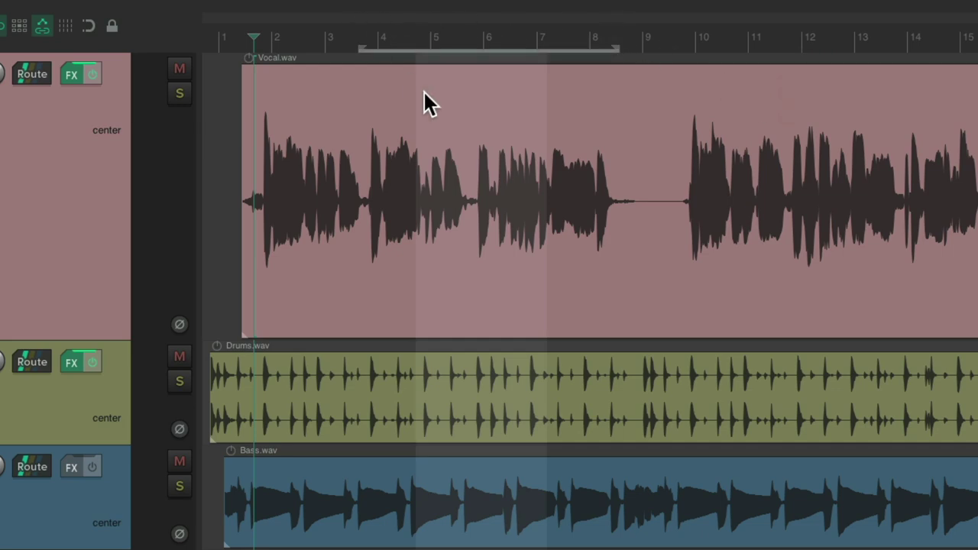
# Enable the editing behavior preference that links loop points to the time selection, and apply it.
pyautogui.press('super+comma')
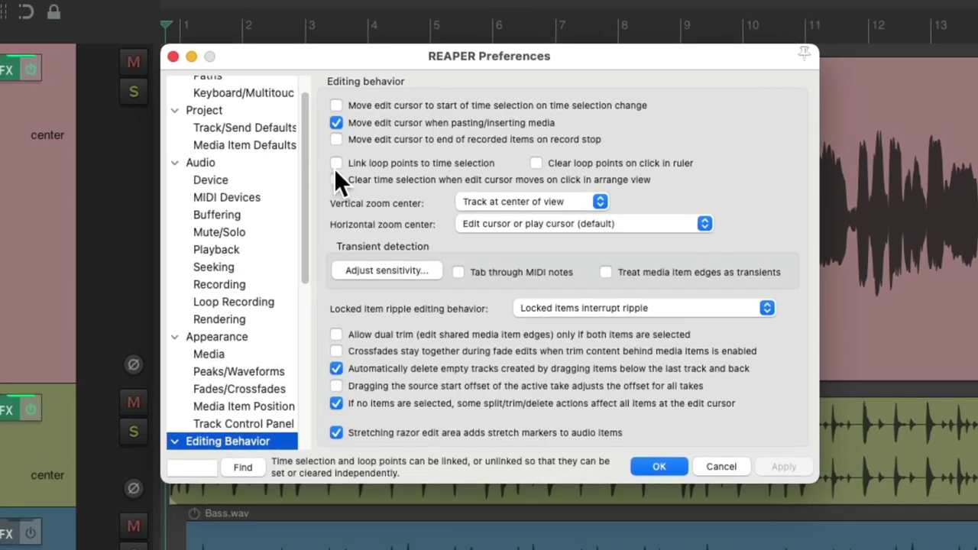
pyautogui.click(336, 165)
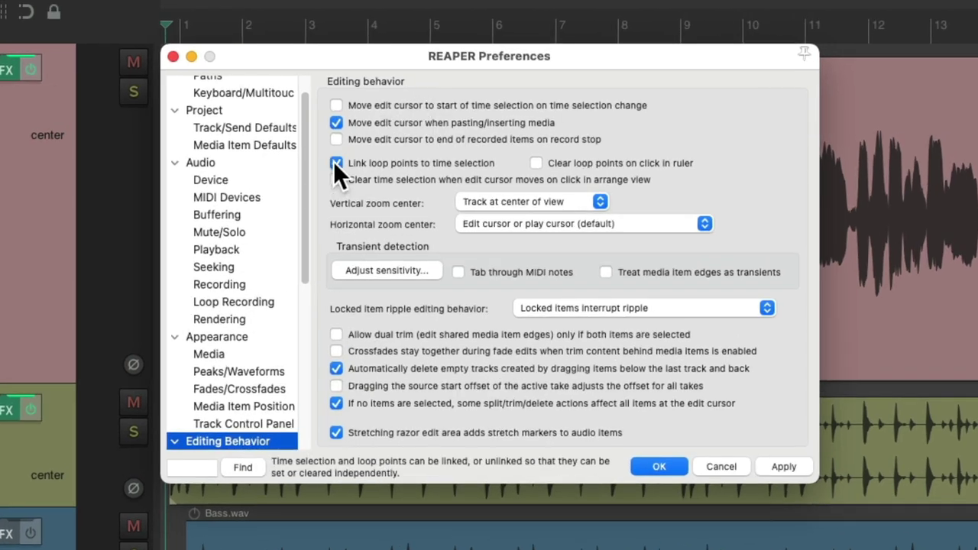
pyautogui.press('Return')
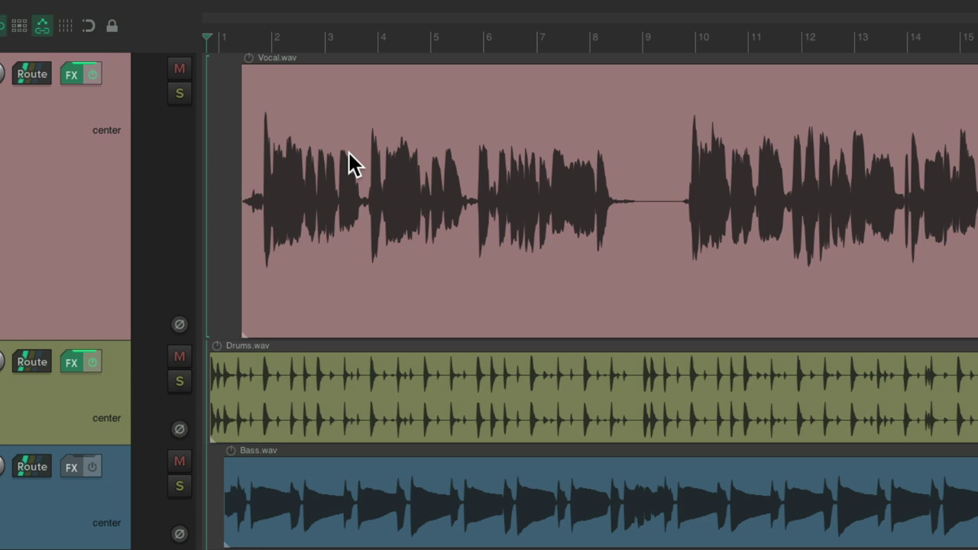
# Draw linked time selections and loop points, starting at about measures 3.4 to 5.5 and ending with 2.9 to 4.8.
pyautogui.moveTo(347, 42); pyautogui.dragTo(457, 46)
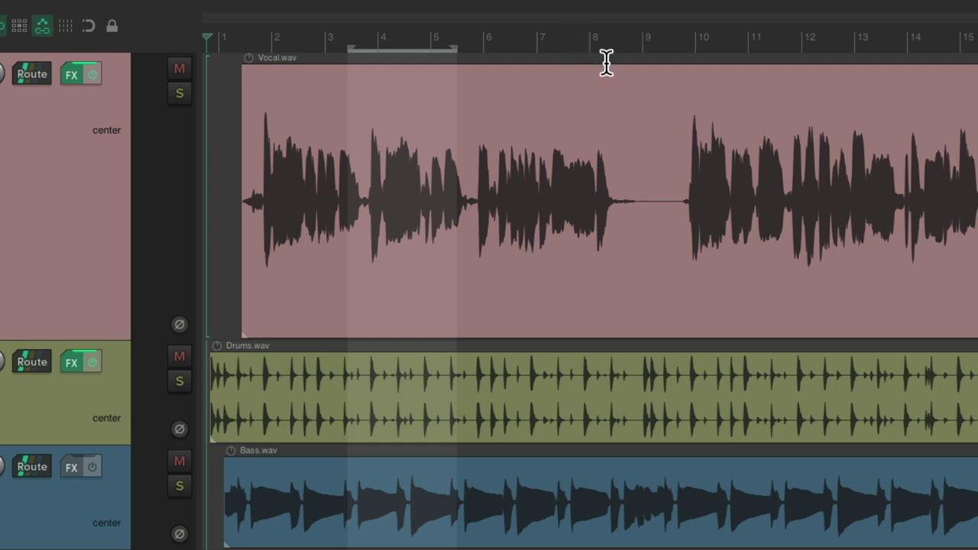
pyautogui.moveTo(625, 61); pyautogui.dragTo(720, 61)
pyautogui.moveTo(422, 50); pyautogui.dragTo(322, 44)
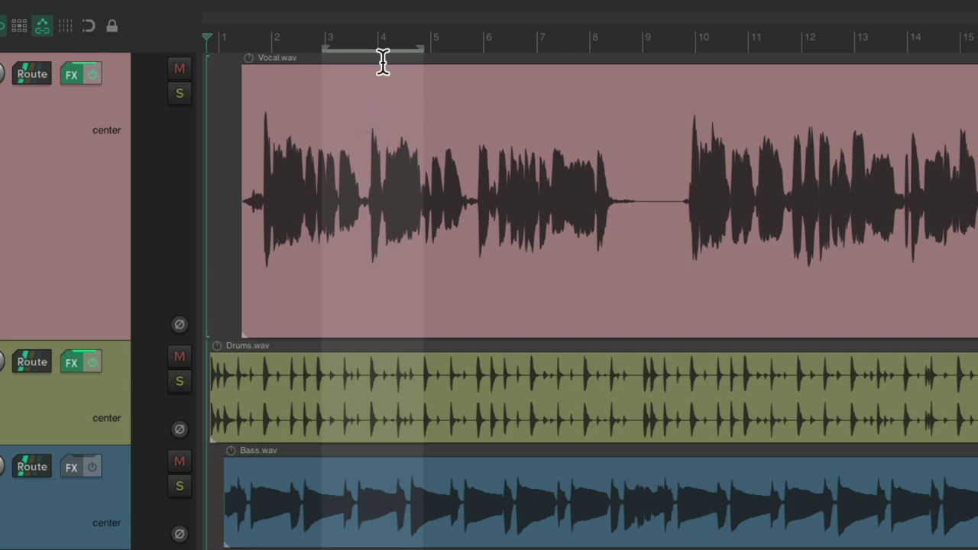
# Unlink loop points from the time selection in the preferences, and draw loop points at about measures 1.7 to 3.9.
pyautogui.press('super+comma')
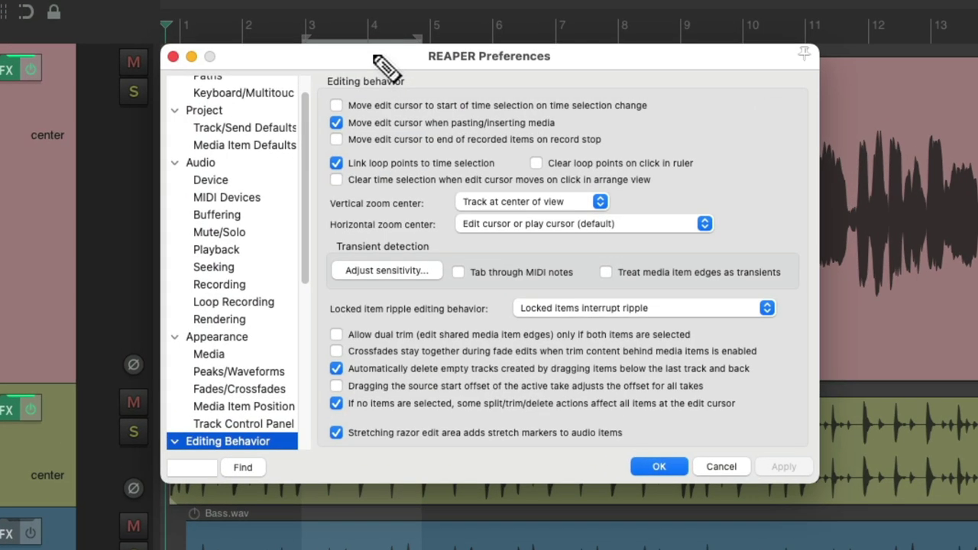
pyautogui.click(336, 163)
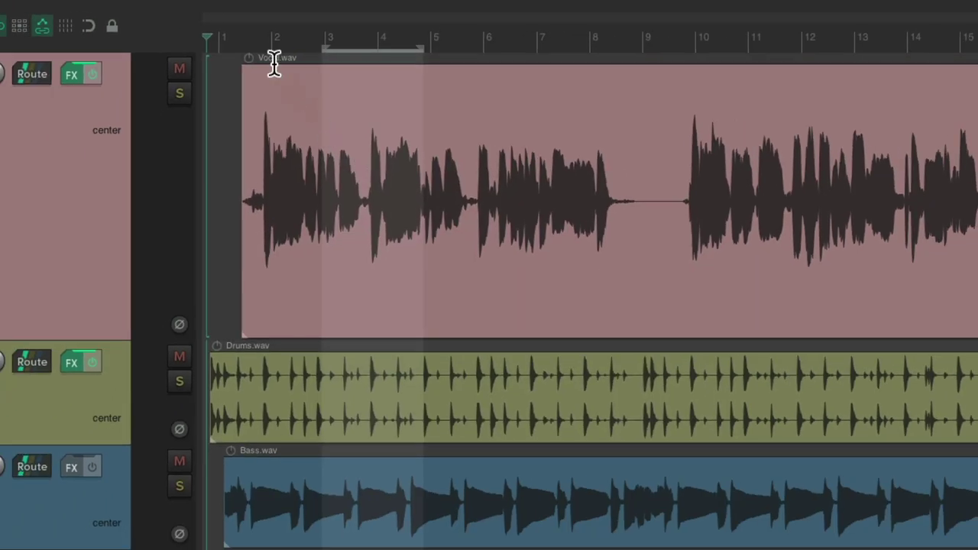
pyautogui.moveTo(253, 39); pyautogui.dragTo(375, 46)
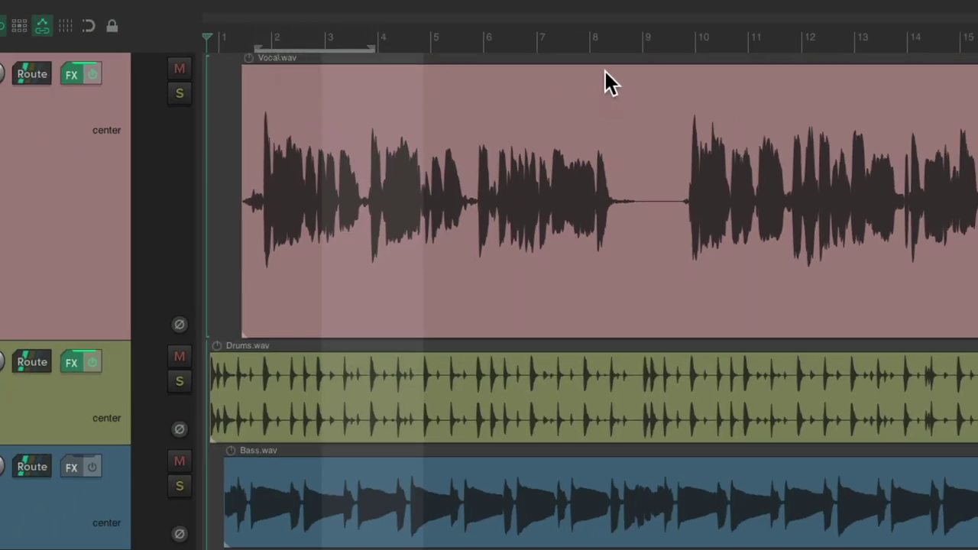
# Draw new time selections independently of the loop points, ending with one at about measures 10.2 to 12.6.
pyautogui.moveTo(555, 58); pyautogui.dragTo(670, 57)
pyautogui.click(824, 59)
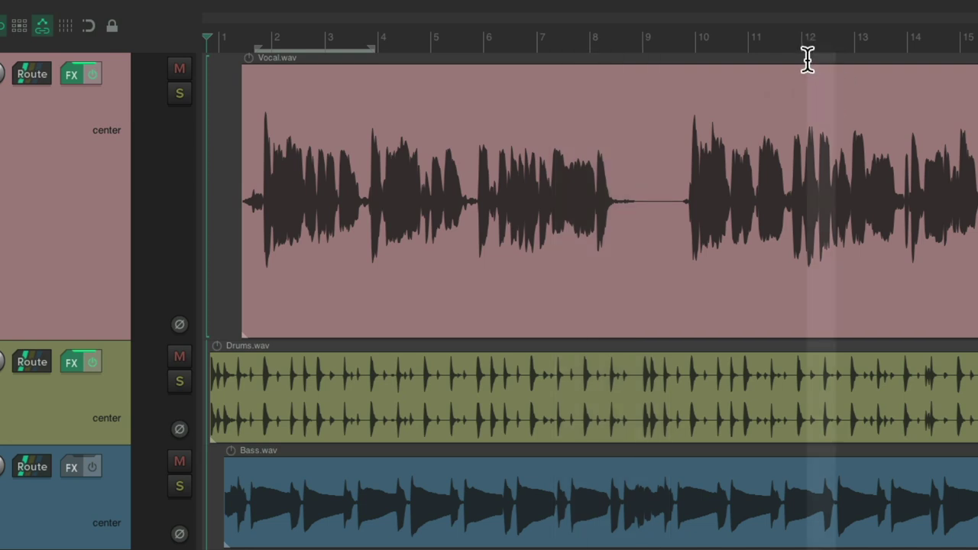
pyautogui.moveTo(823, 58); pyautogui.dragTo(709, 61)
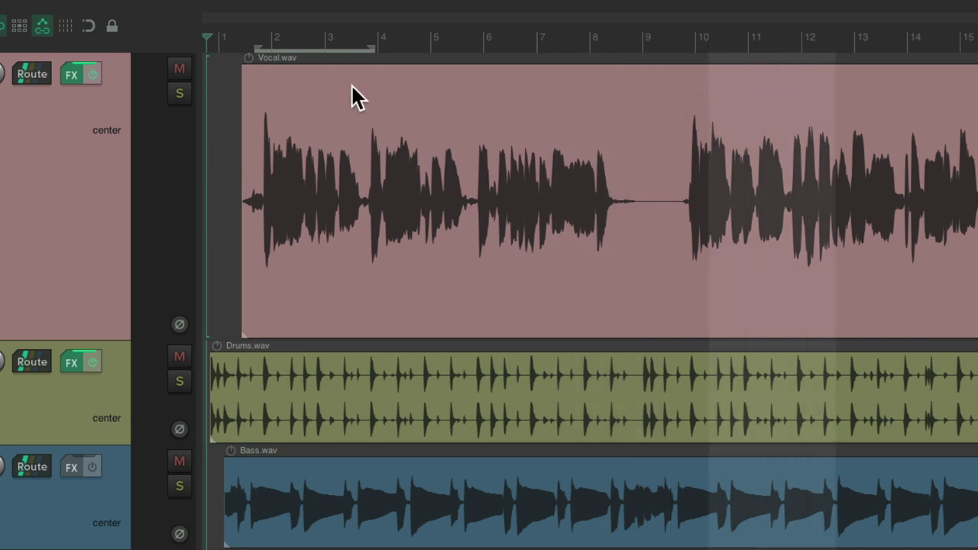
# Turn the preference linking loop points to the time selection back on and apply the change.
pyautogui.press('super+comma')
pyautogui.click(337, 163)
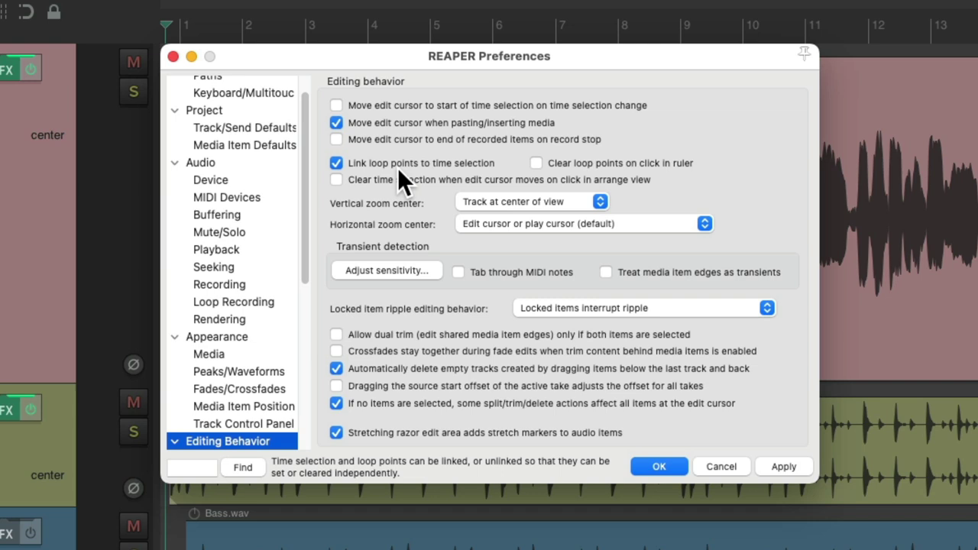
pyautogui.press('Return')
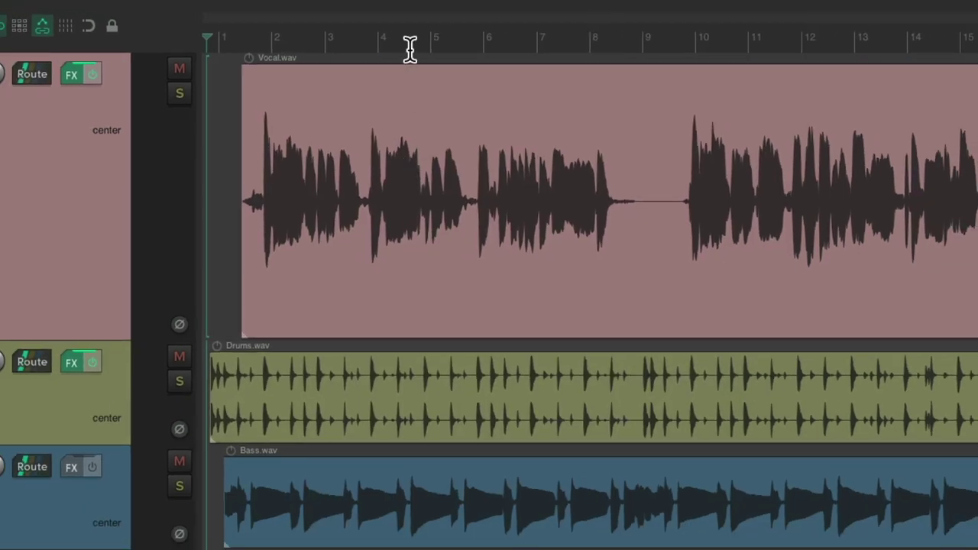
# Draw a linked time selection at about measures 4.6 to 8.9, and clear it together with its loop points.
pyautogui.moveTo(408, 48); pyautogui.dragTo(640, 48)
pyautogui.press('Escape')
# Enable the editing behavior preference that clears loop points from the ruler.
pyautogui.press('super+comma')
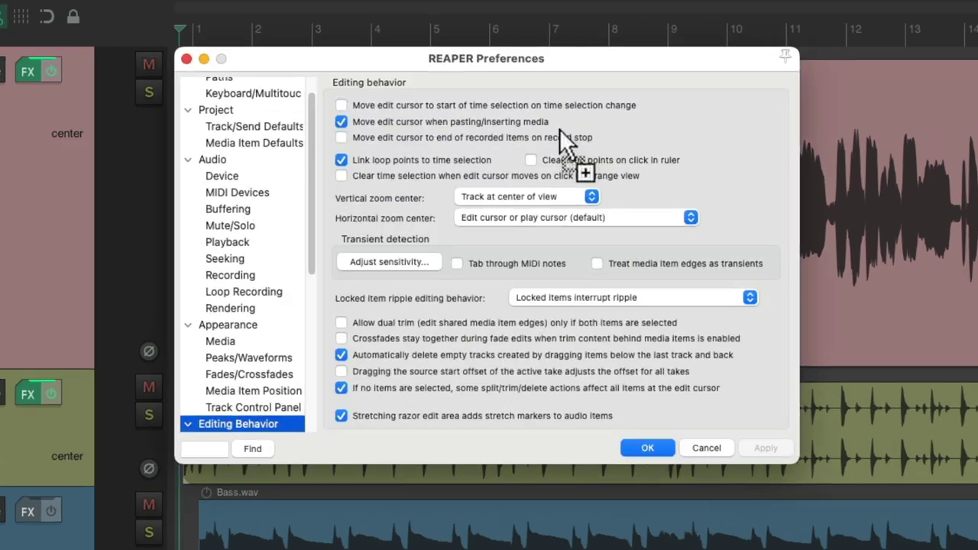
pyautogui.click(536, 163)
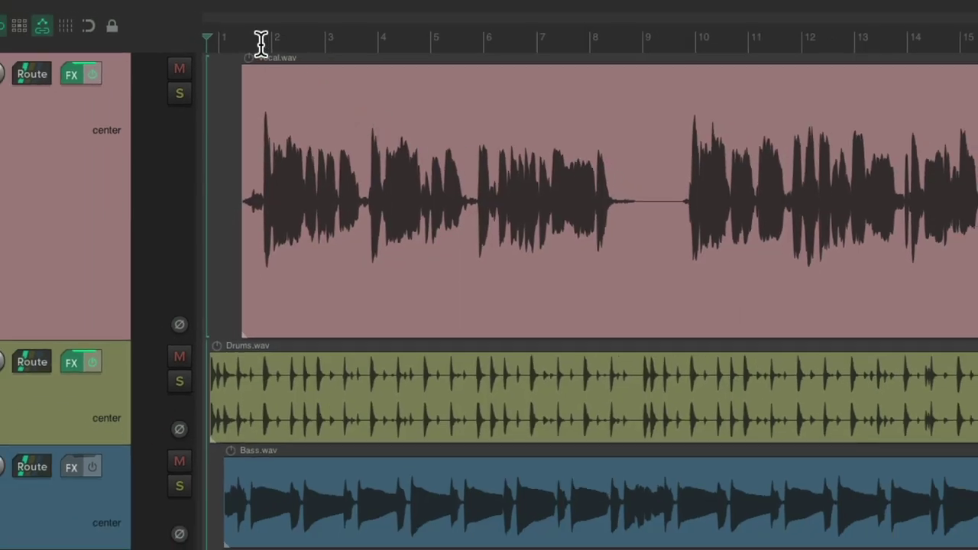
# Draw time selections at about measures 1.8 to 4.8 and 6.2 to 8.9, and clear the last one from the ruler at about 4.5.
pyautogui.moveTo(261, 44); pyautogui.dragTo(420, 39)
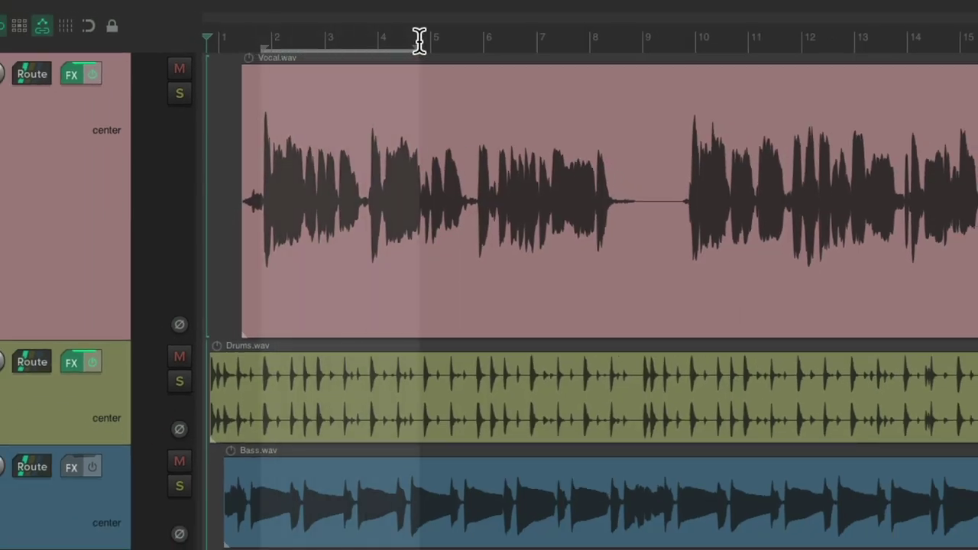
pyautogui.moveTo(496, 44); pyautogui.dragTo(637, 43)
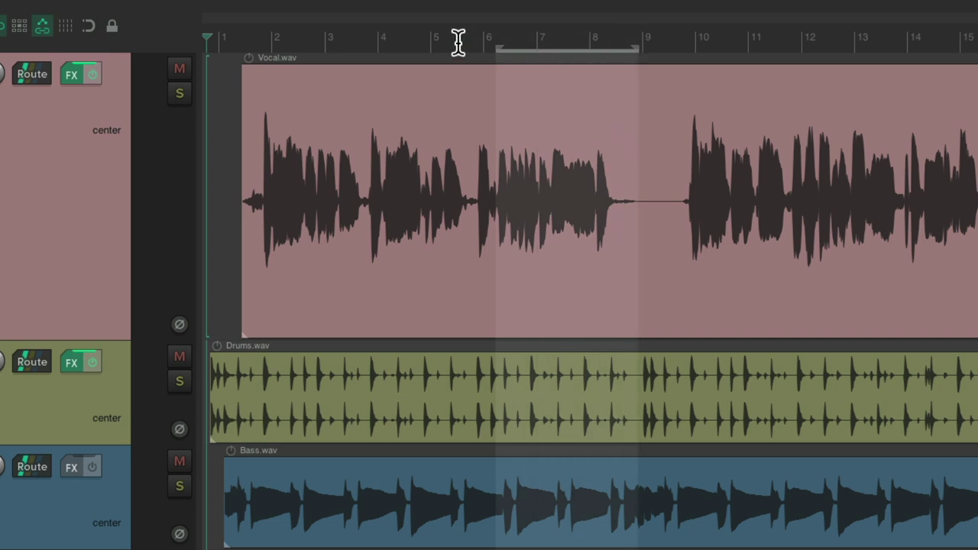
pyautogui.click(404, 43)
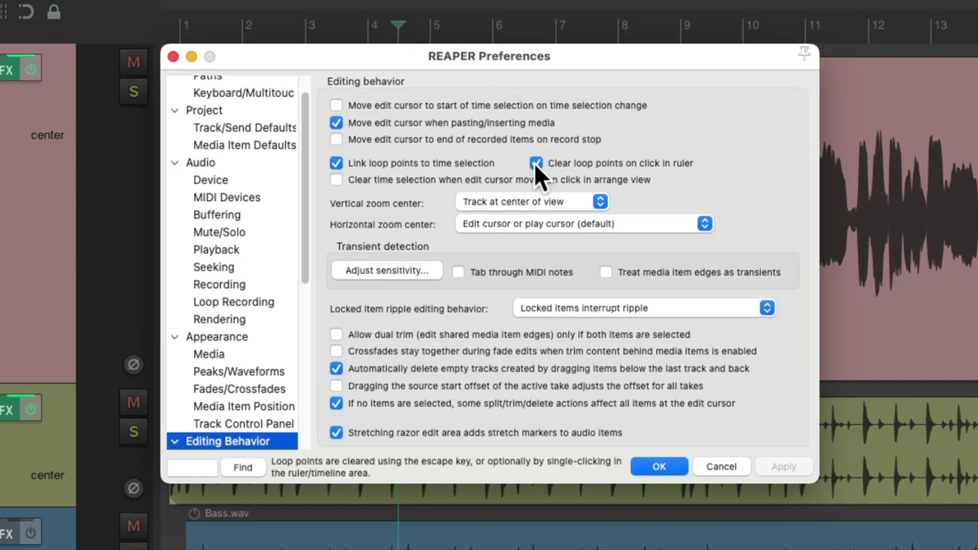
# Disable clearing loop points from the ruler, and test it on a time selection at about measures 6.8 to 9.2.
pyautogui.click(536, 163)
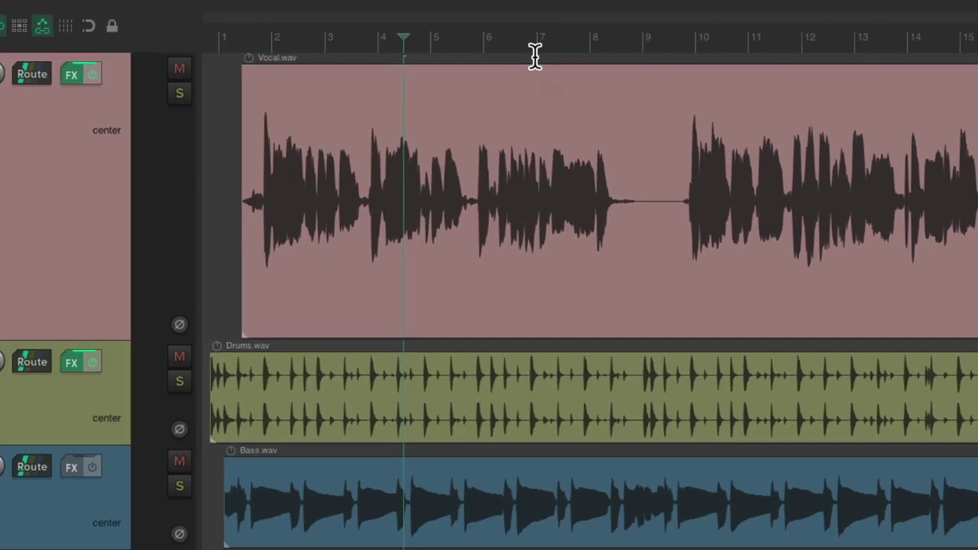
pyautogui.moveTo(524, 46); pyautogui.dragTo(653, 41)
pyautogui.click(453, 43)
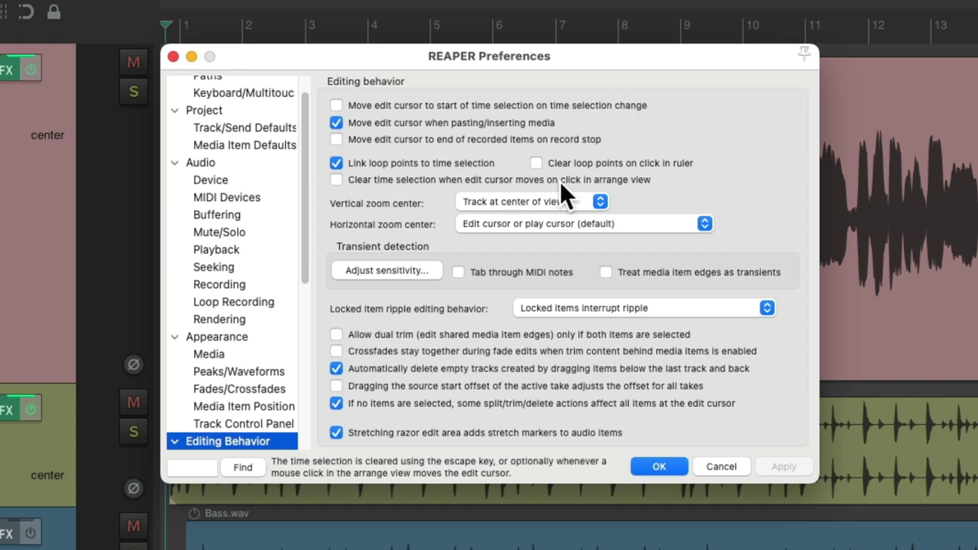
# Enable clearing the time selection from the arrange view, and use it on a selection drawn at about measures 5.7 to 9.7.
pyautogui.click(337, 180)
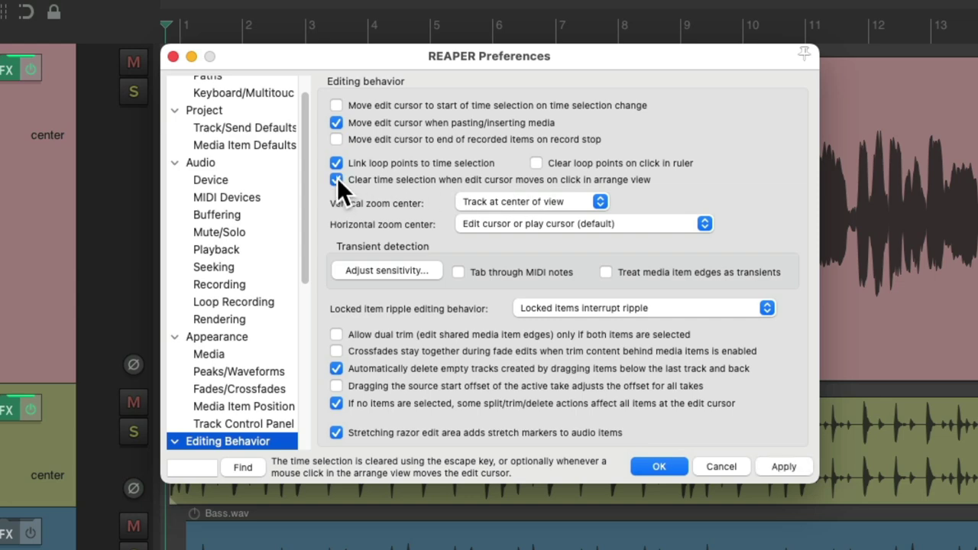
pyautogui.press('Return')
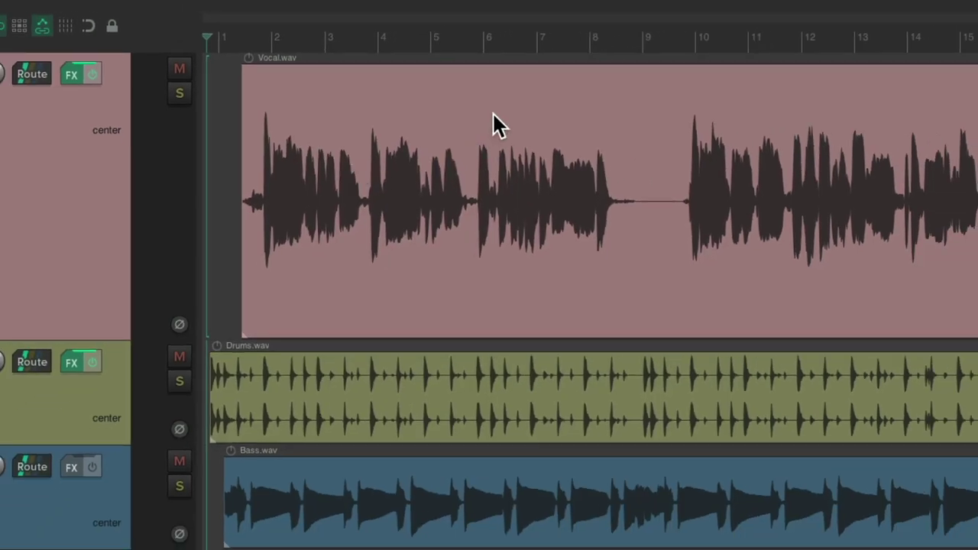
pyautogui.moveTo(469, 57); pyautogui.dragTo(678, 44)
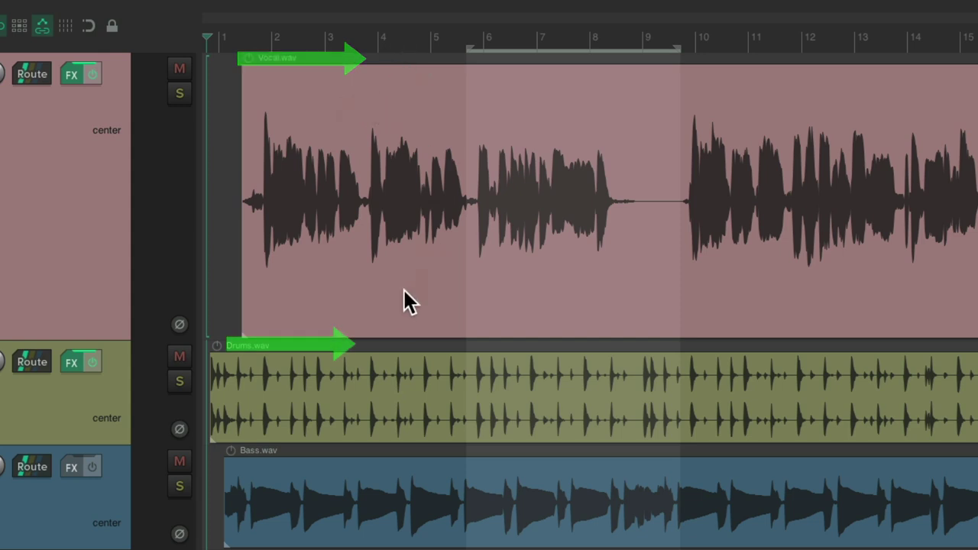
pyautogui.click(362, 59)
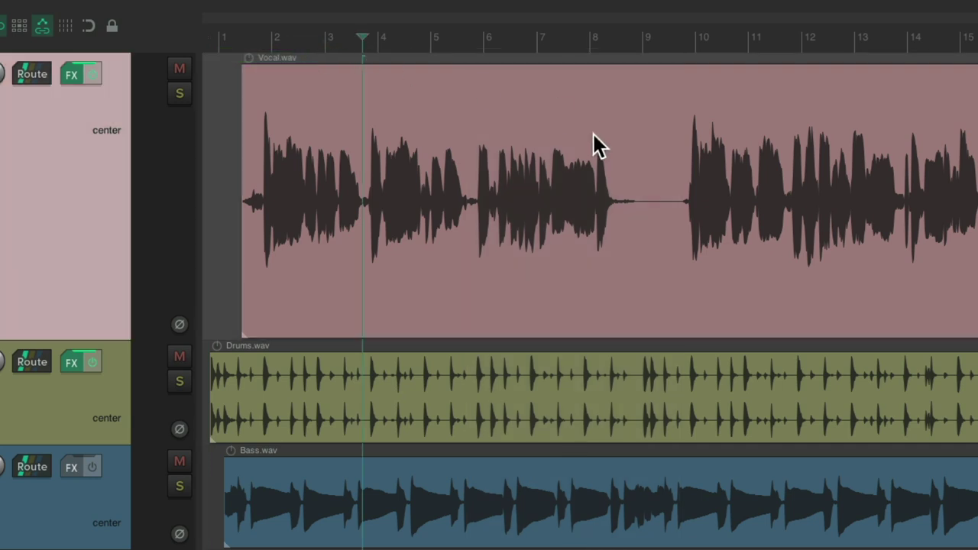
# Draw a time selection at about measures 7.2 to 9.1, and place the edit cursor from the ruler at about measure 4.7.
pyautogui.moveTo(646, 52); pyautogui.dragTo(547, 55)
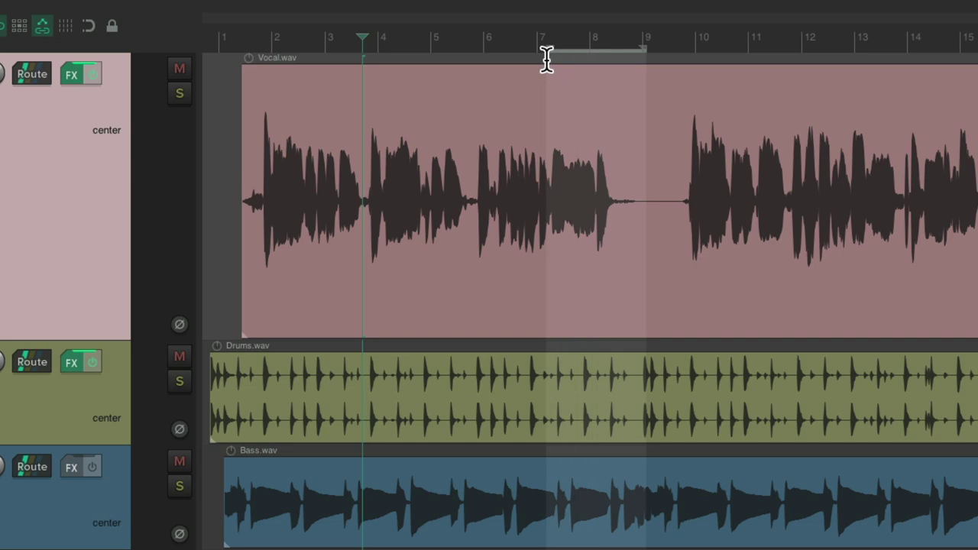
pyautogui.click(417, 43)
# Enable clearing loop points from the ruler alongside the arrange view clearing preference, and apply the change.
pyautogui.press('super+comma')
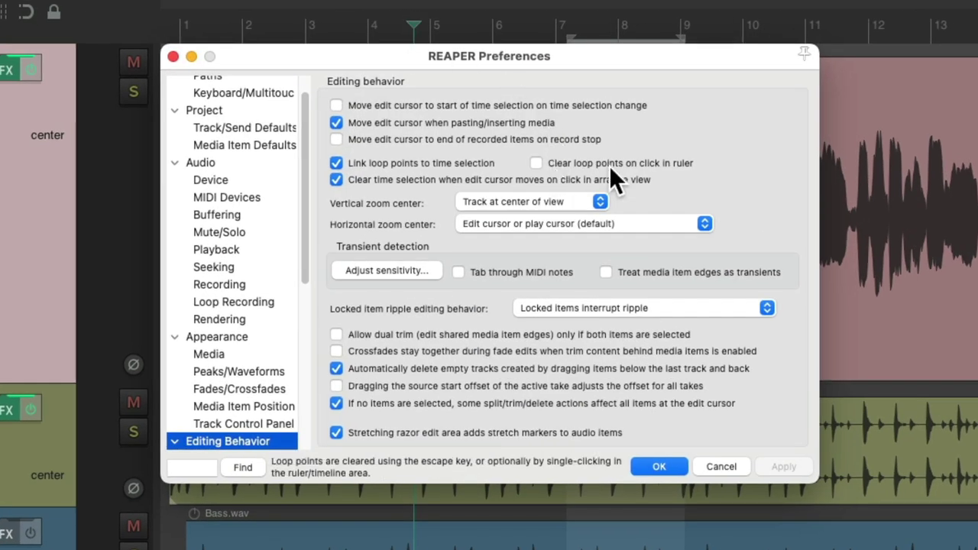
pyautogui.click(537, 163)
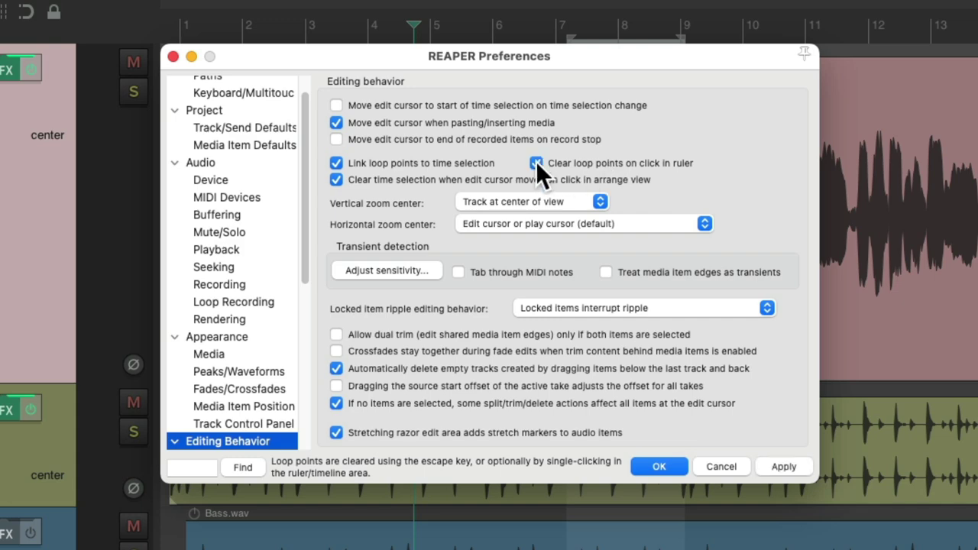
pyautogui.press('Return')
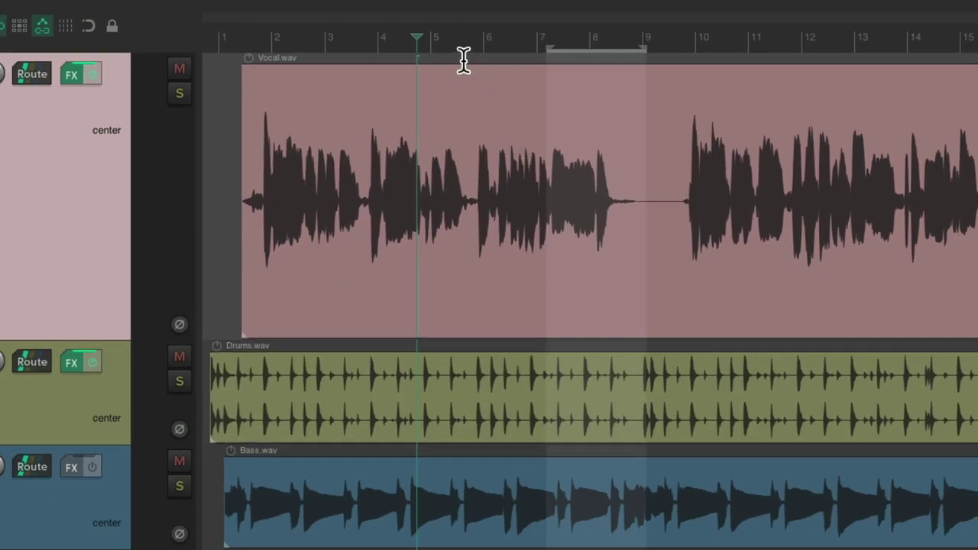
# Clear the time selection from the arrange view, and clear another one drawn at about measures 7.5 to 10.4 from the ruler.
pyautogui.click(463, 59)
pyautogui.moveTo(566, 39); pyautogui.dragTo(716, 39)
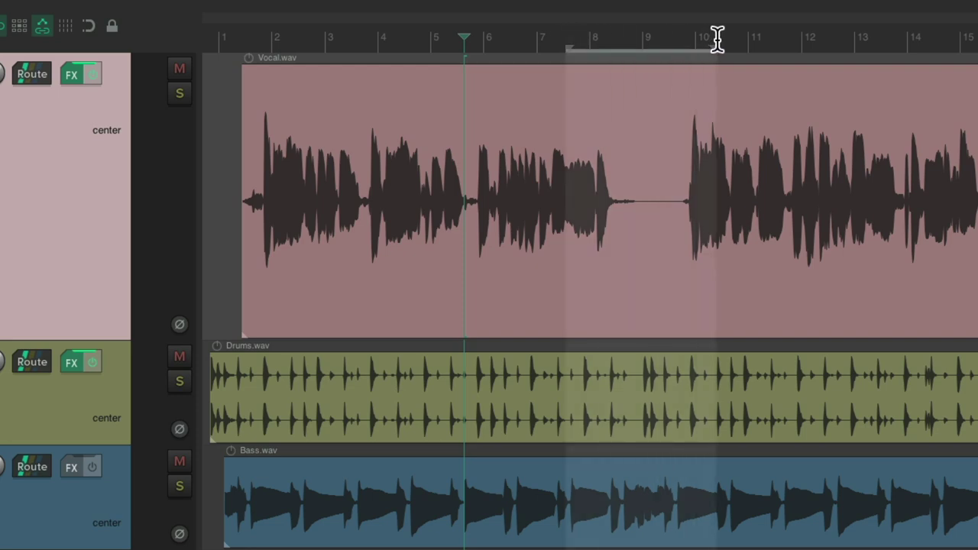
pyautogui.click(416, 41)
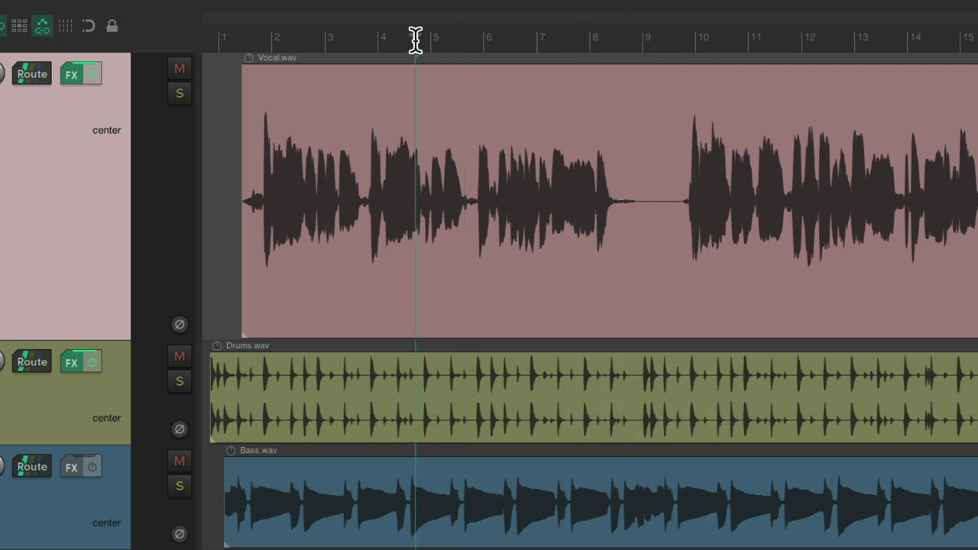
# Disable both preferences that clear loop points from the ruler and the time selection from the arrange view.
pyautogui.press('super+comma')
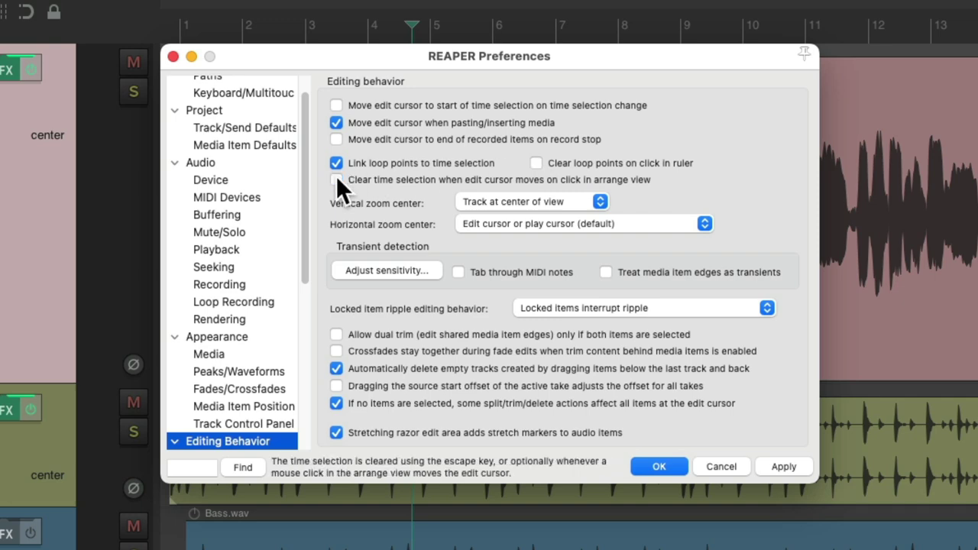
pyautogui.press('Escape')
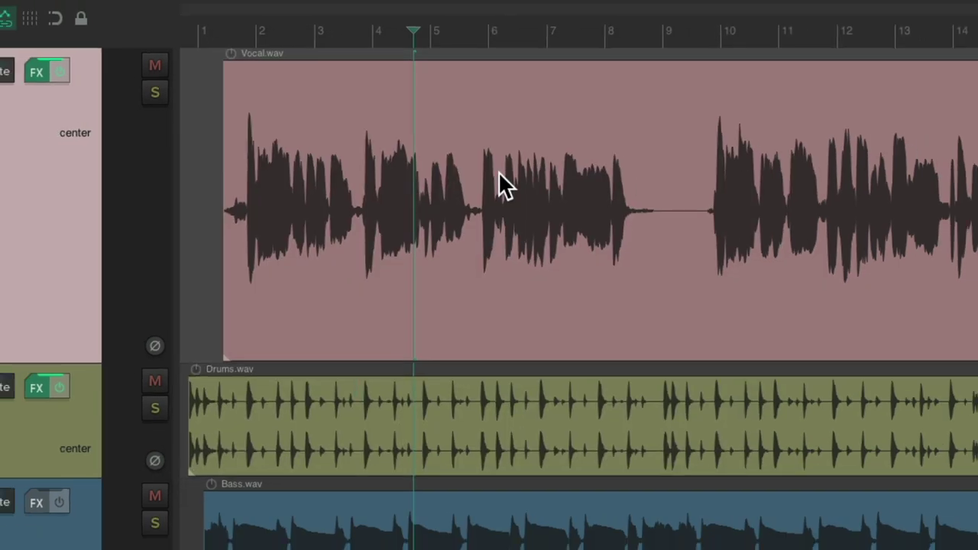
# Draw a time selection at about measures 5.6 to 10, and clear it without moving the edit cursor.
pyautogui.moveTo(463, 48); pyautogui.dragTo(695, 48)
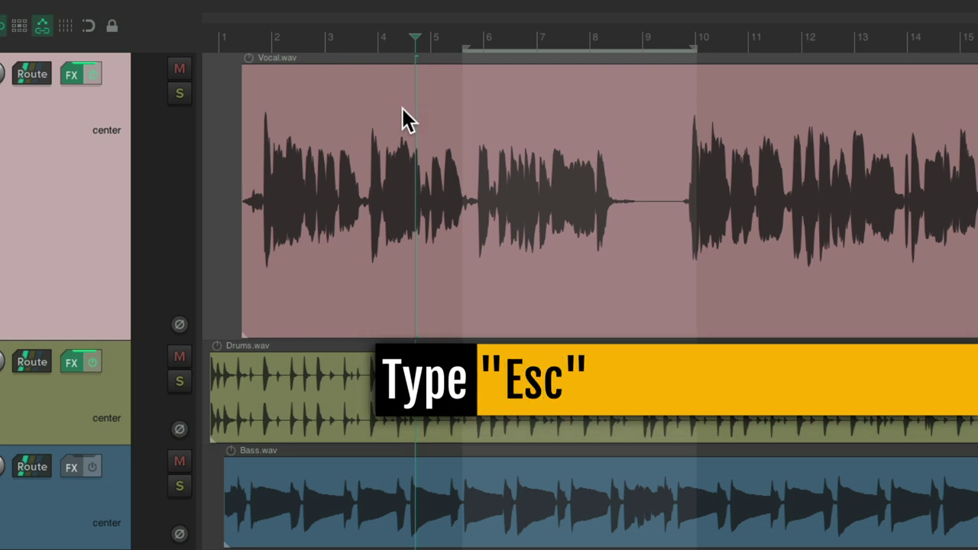
pyautogui.press('Escape')
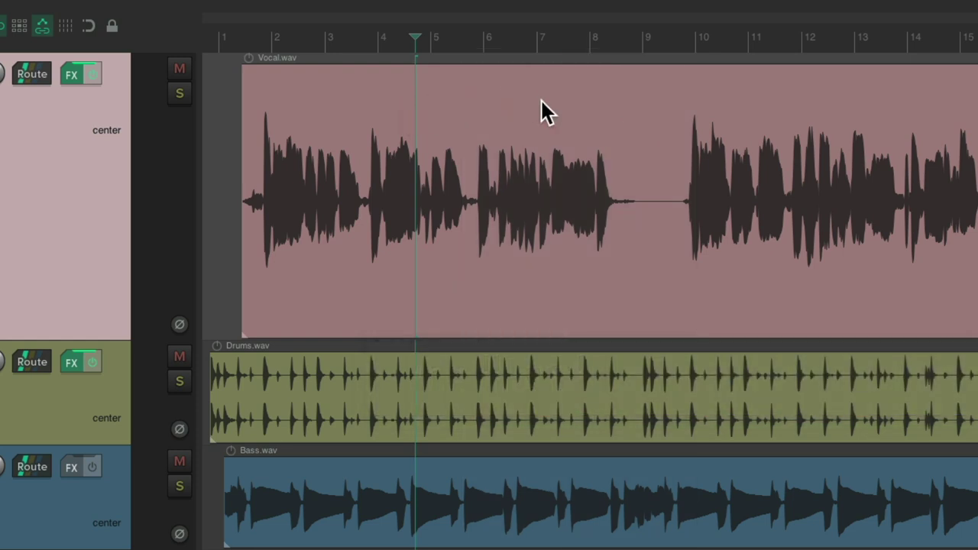
# Open the Editing Behavior preferences.
pyautogui.press('super+comma')
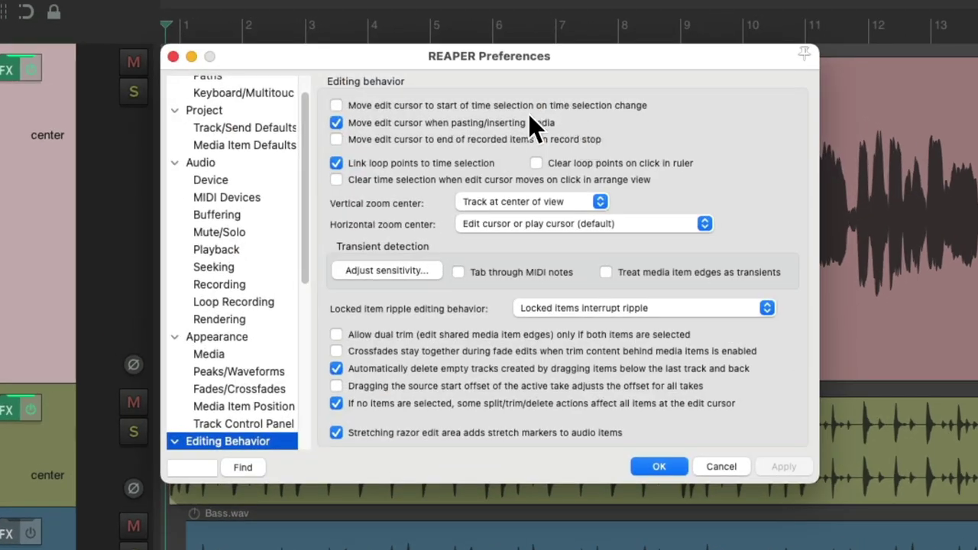